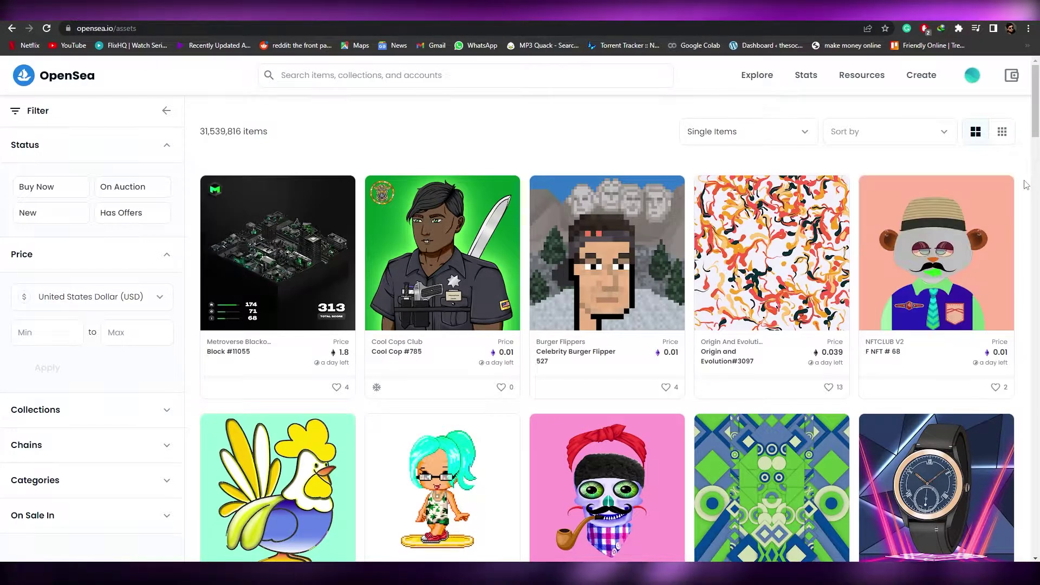
Step: Browse OpenSea's single-item NFT listings to examine the artwork styles, collections and prices
scroll(1023, 189, "down", 2)
scroll(1023, 188, "down", 4)
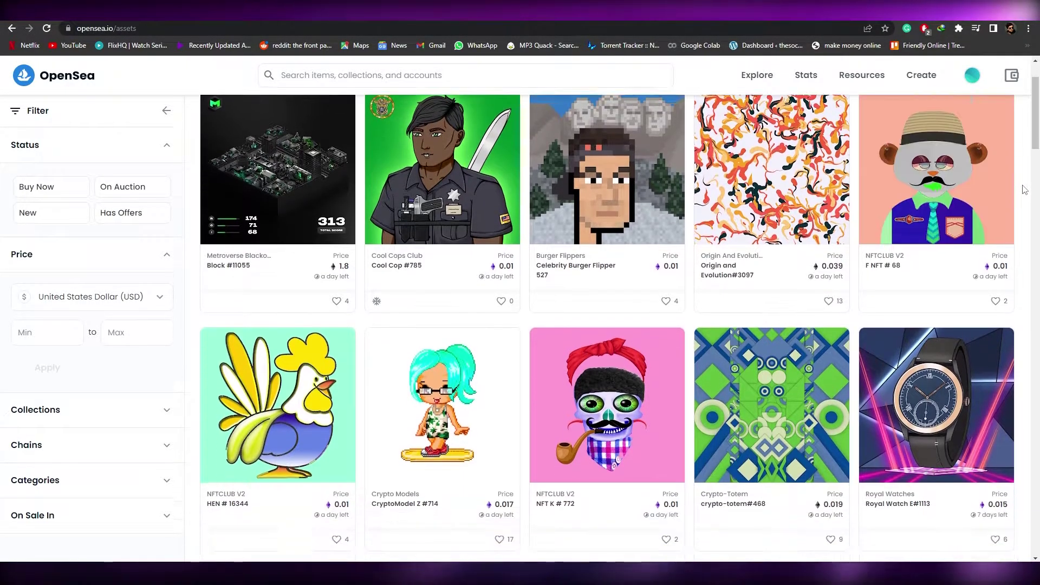
scroll(1032, 190, "up", 3)
scroll(1032, 190, "up", 1)
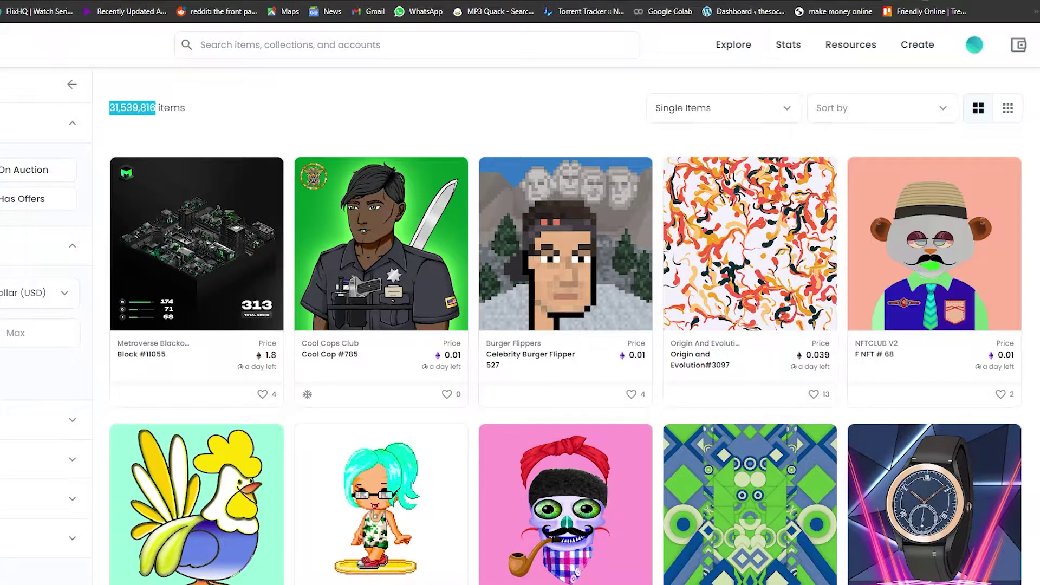
scroll(848, 355, "down", 9)
scroll(848, 355, "up", 9)
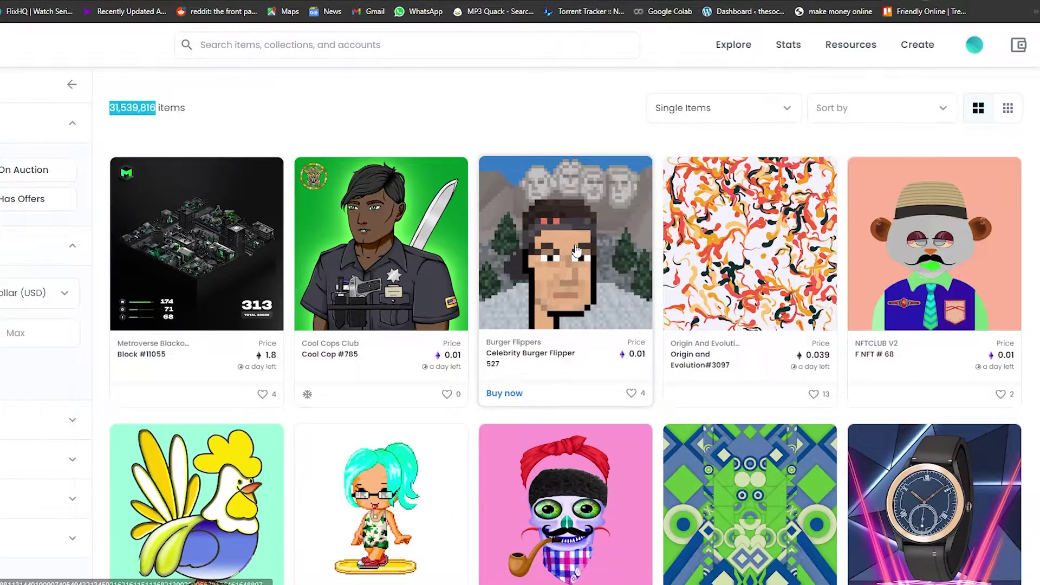
scroll(575, 250, "down", 3)
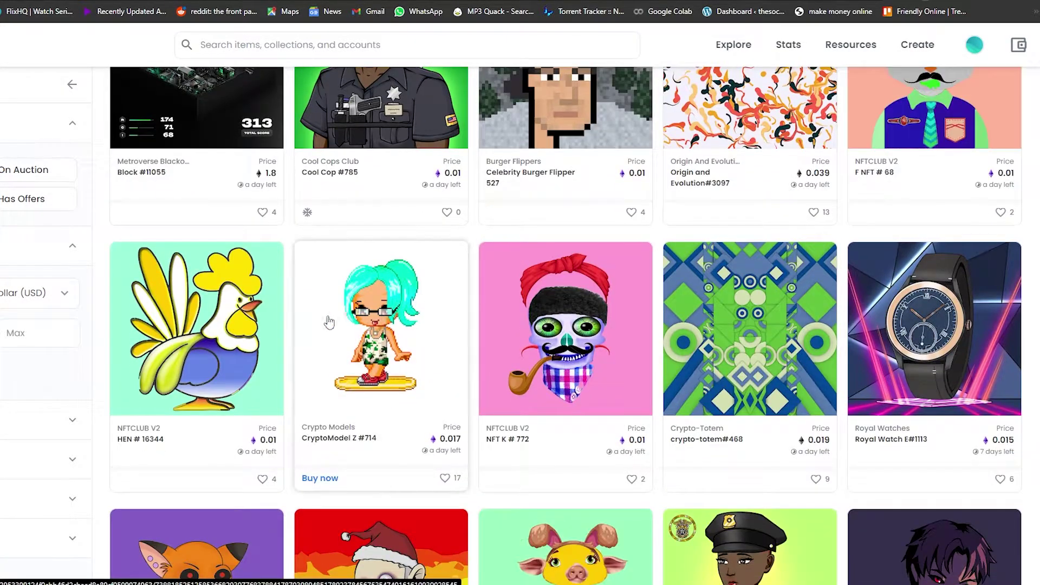
scroll(338, 322, "down", 8)
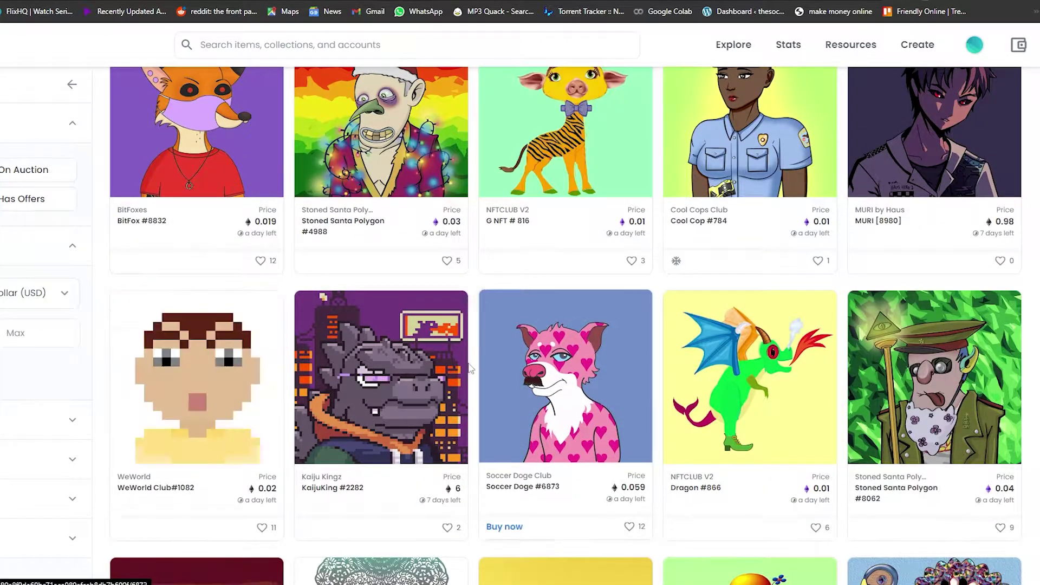
scroll(417, 374, "down", 5)
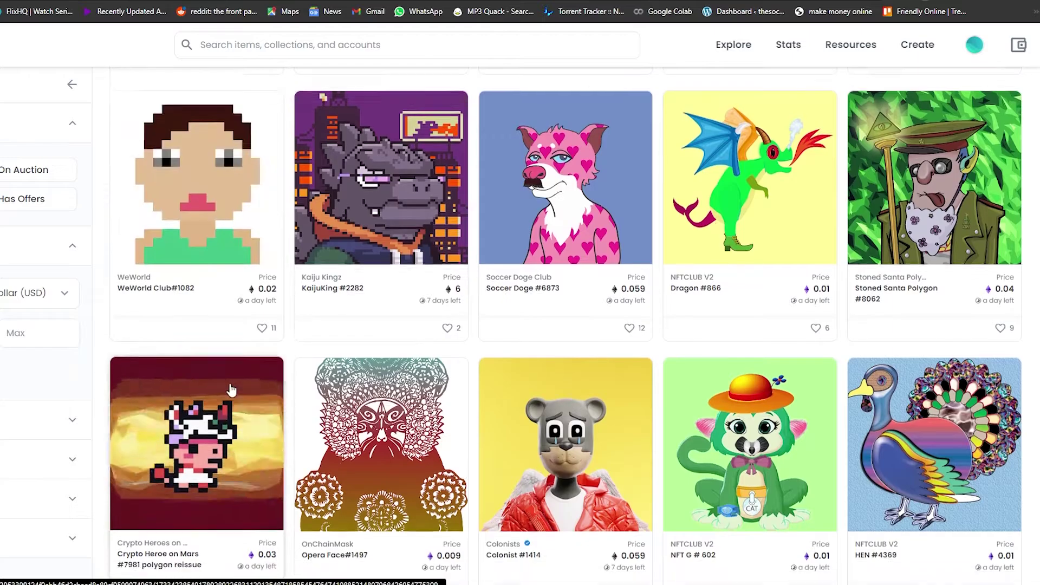
scroll(236, 351, "down", 3)
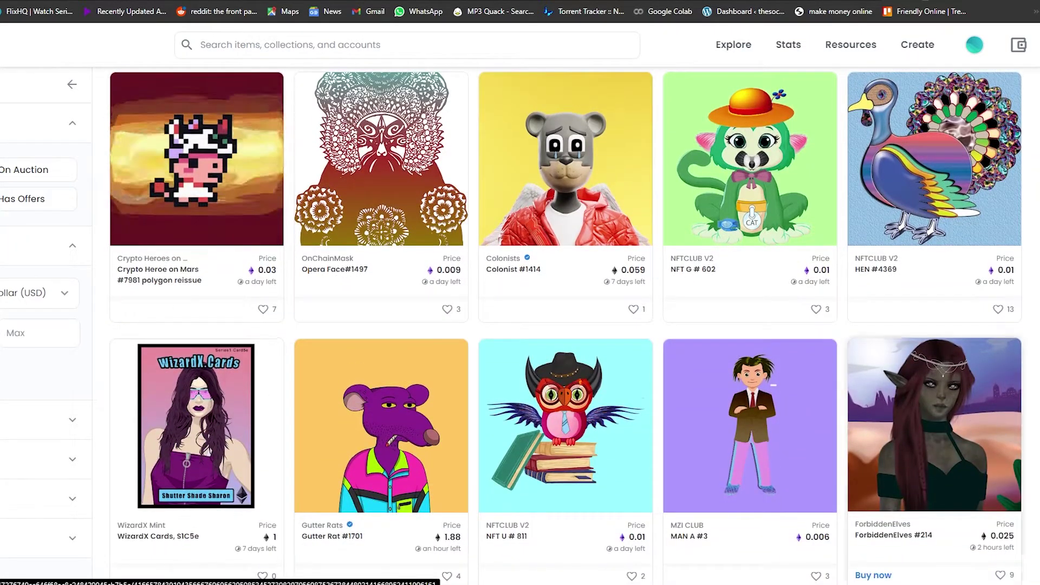
scroll(520, 325, "down", 6)
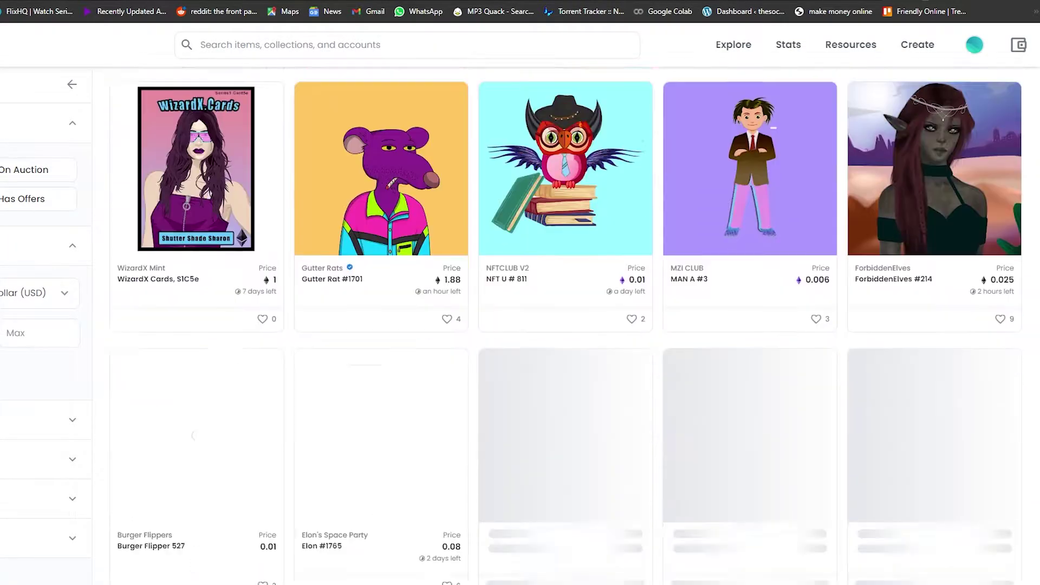
scroll(565, 325, "down", 2)
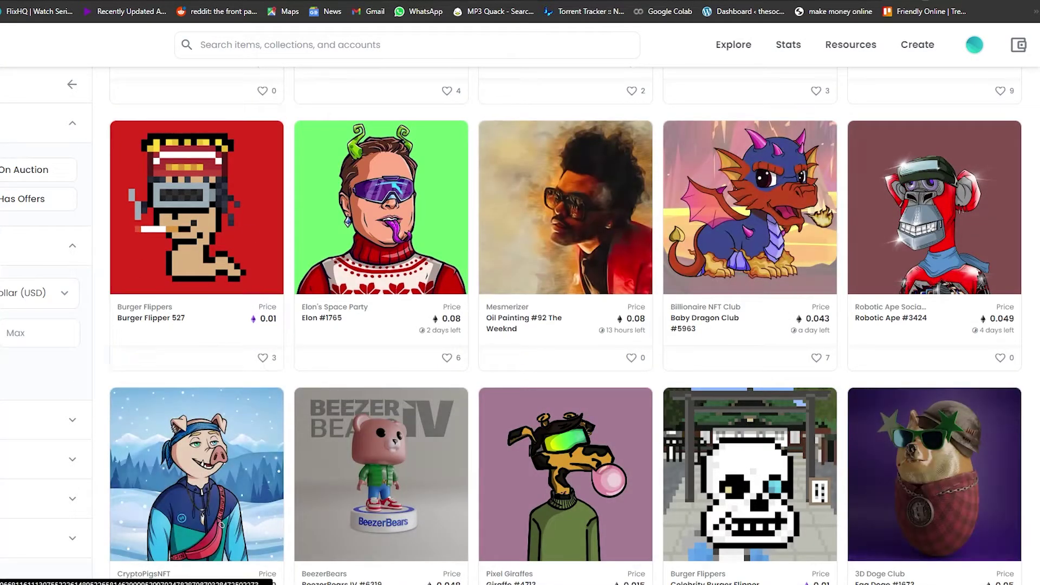
scroll(1035, 337, "down", 2)
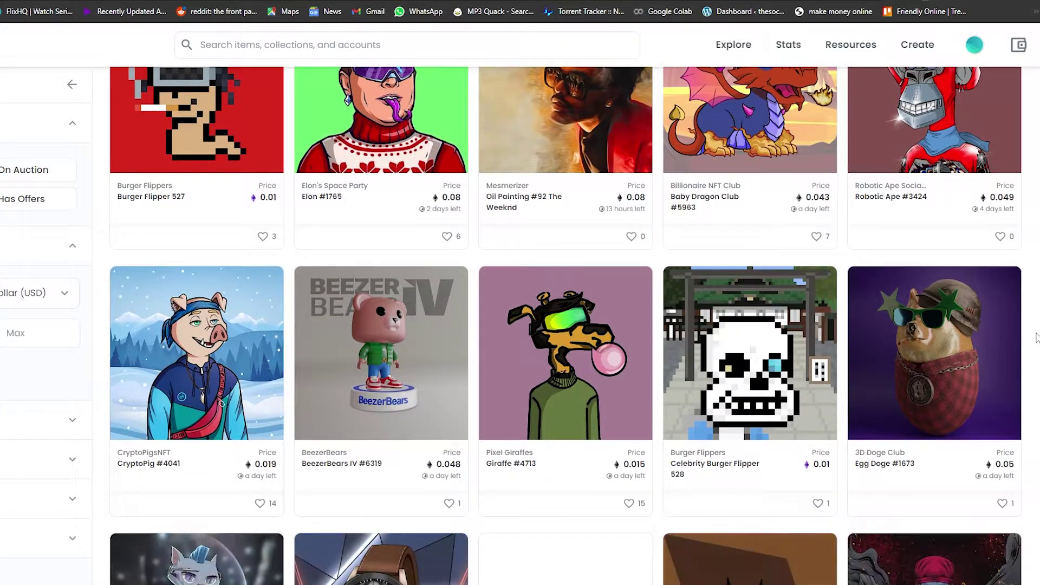
scroll(1036, 338, "down", 2)
scroll(1035, 338, "down", 5)
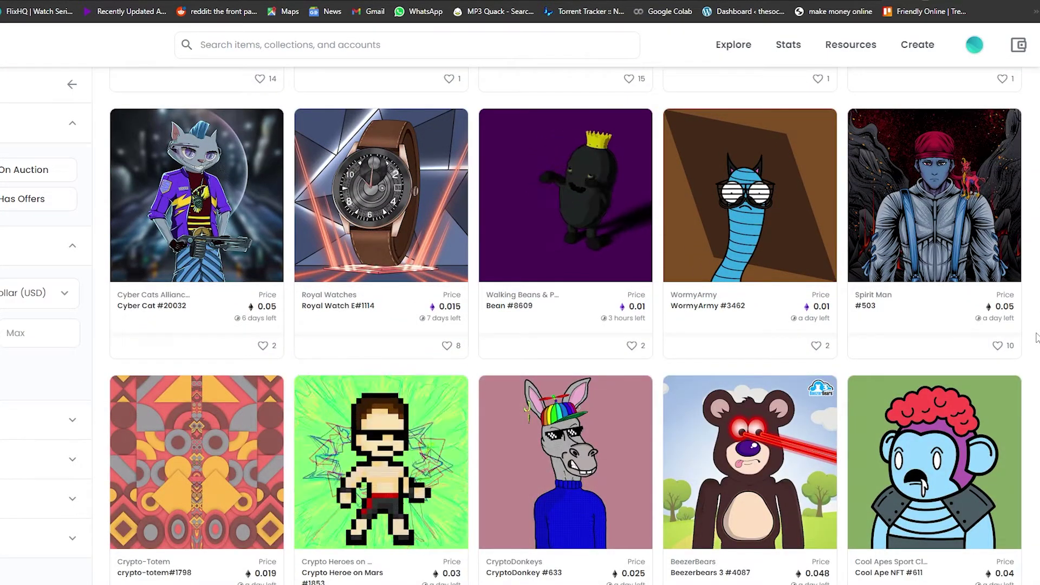
scroll(1035, 338, "down", 2)
scroll(934, 379, "down", 2)
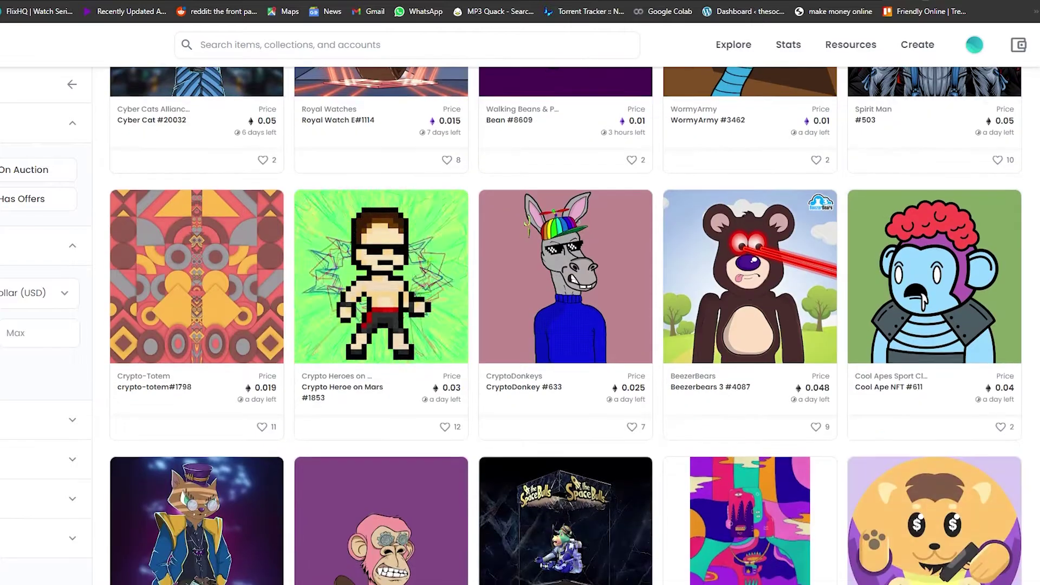
scroll(405, 437, "down", 1)
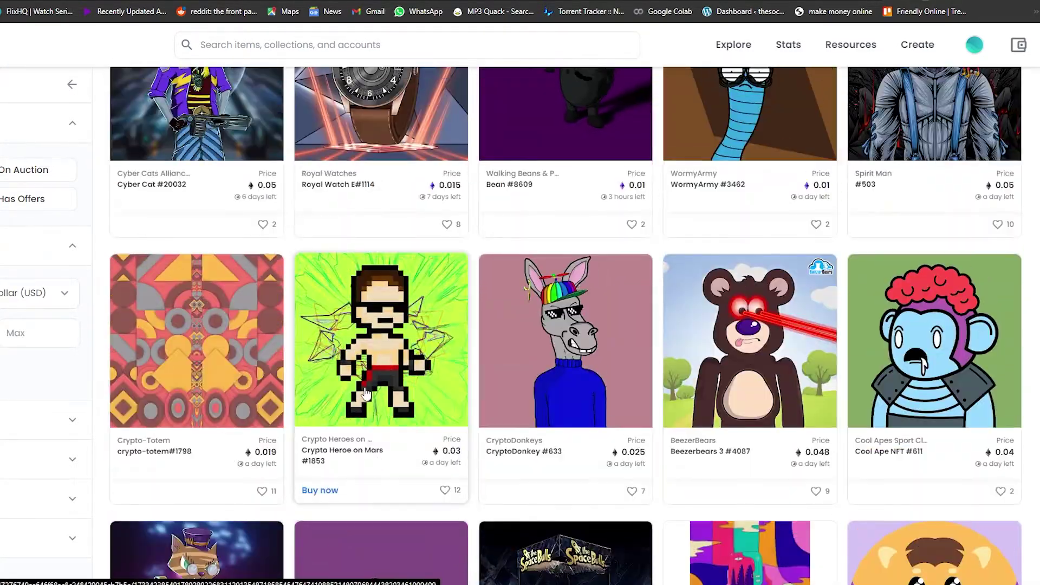
scroll(414, 405, "down", 2)
scroll(996, 369, "down", 3)
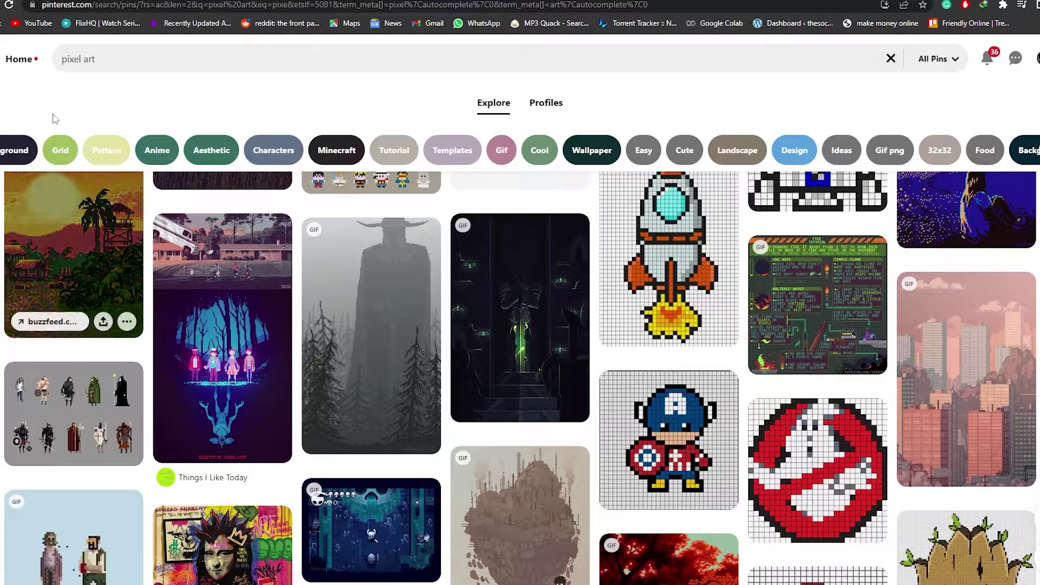
Step: Switch to Pinterest and look through the "pixel art" search results for a suitable reference design
scroll(520, 379, "down", 1)
scroll(520, 379, "down", 6)
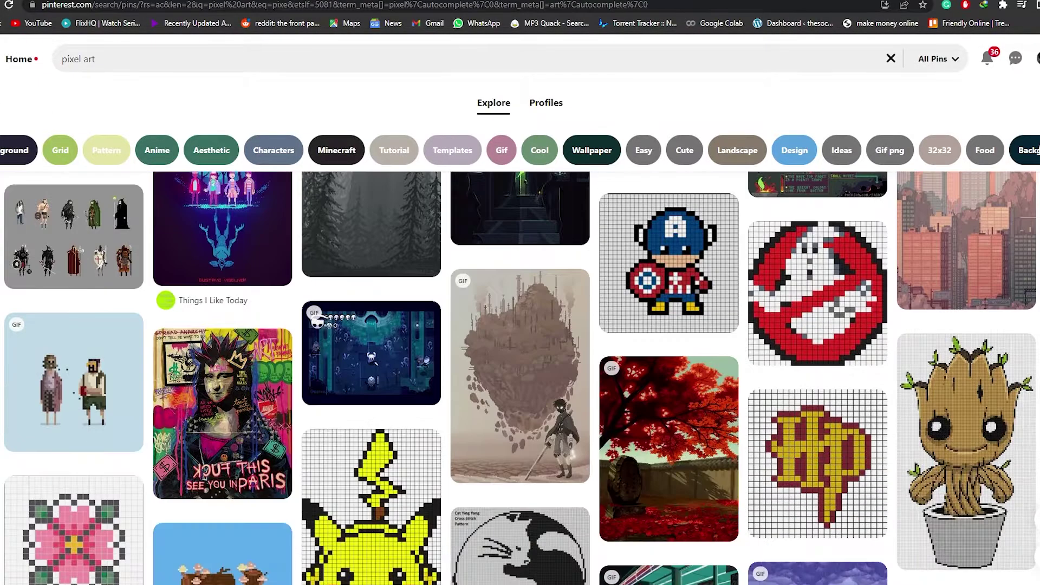
scroll(520, 379, "down", 3)
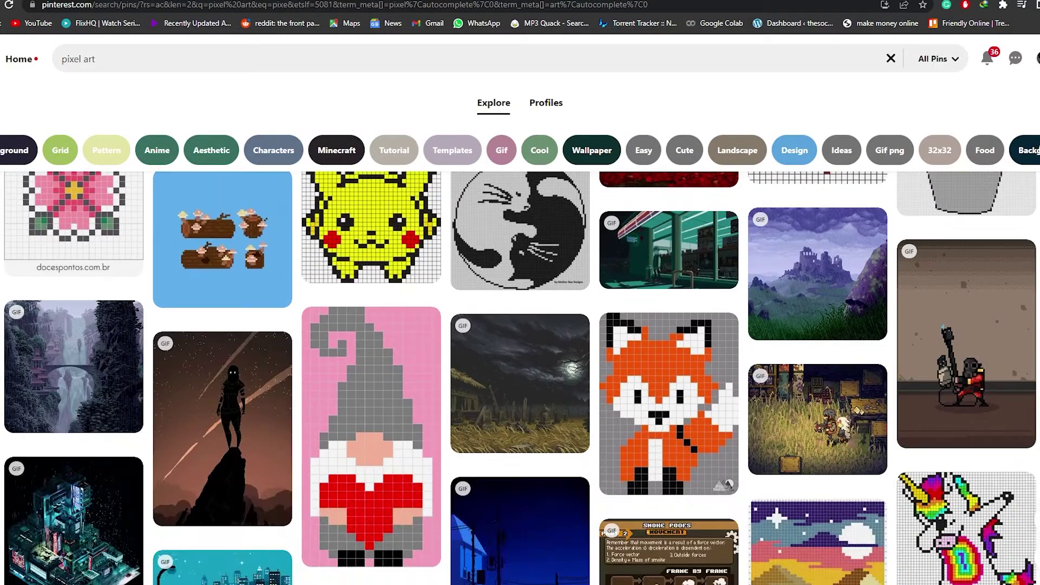
scroll(520, 379, "down", 6)
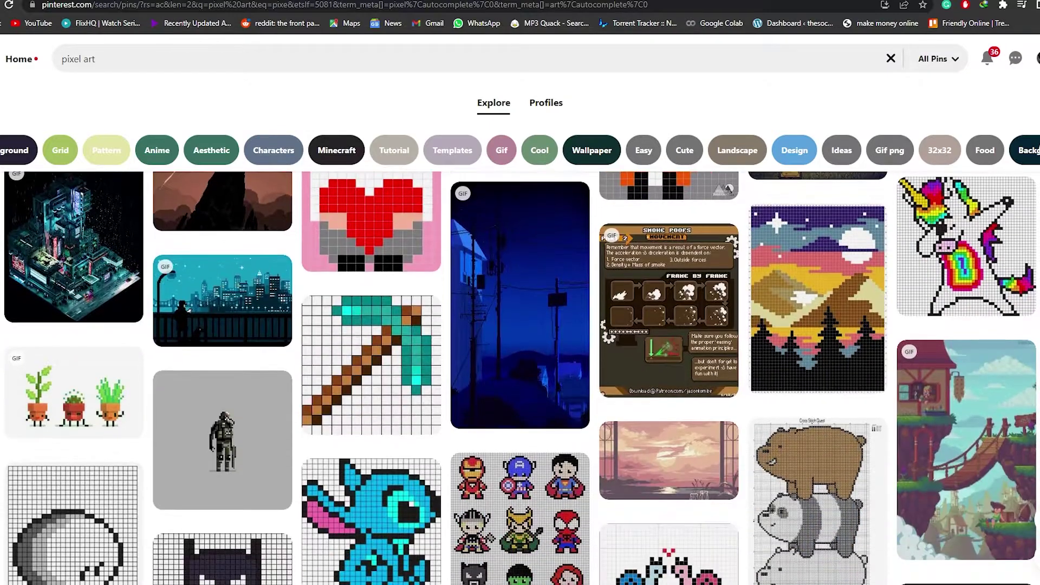
scroll(520, 379, "down", 5)
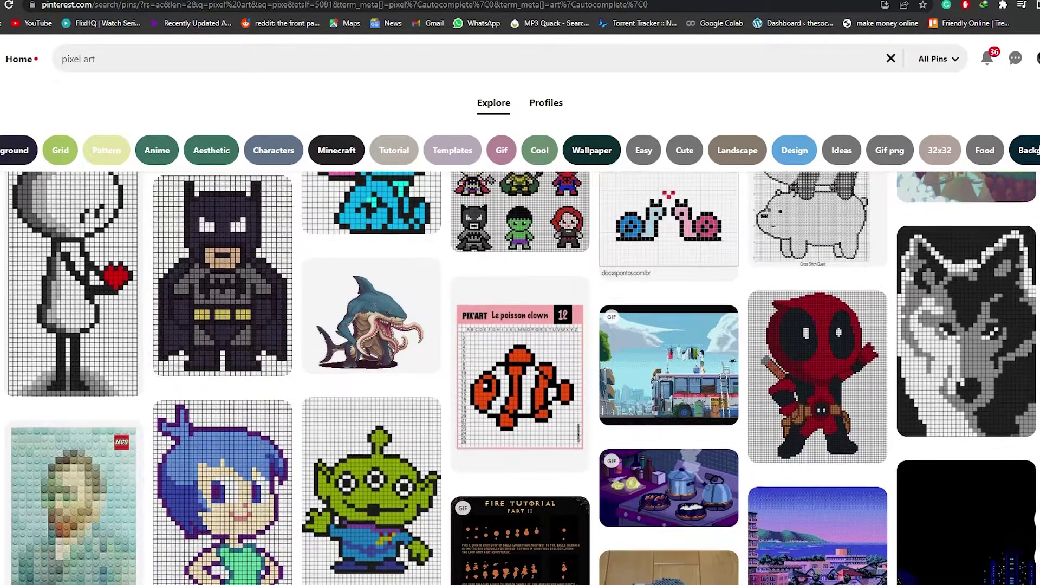
scroll(520, 379, "down", 4)
scroll(520, 379, "down", 5)
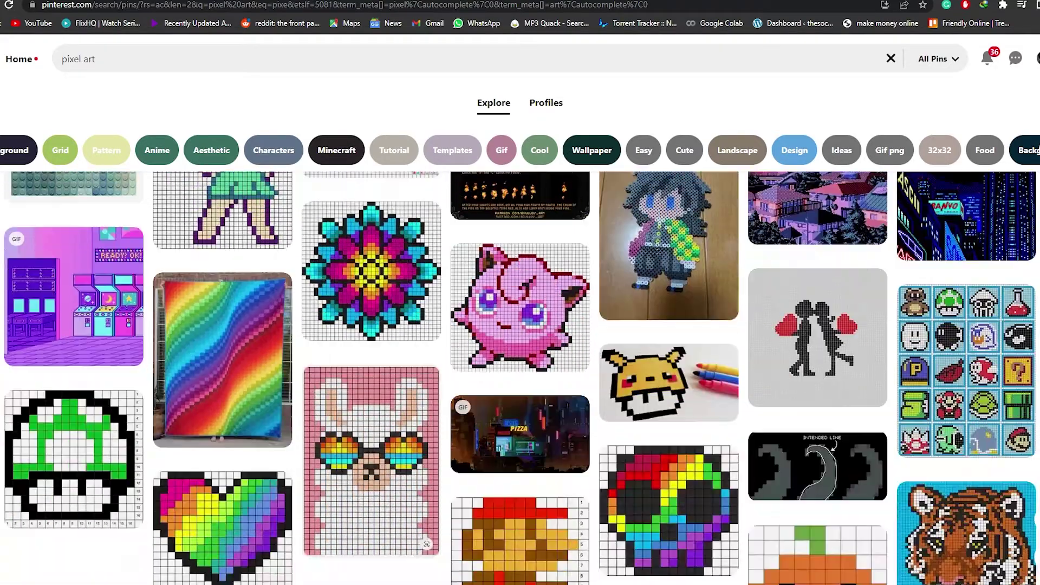
scroll(520, 379, "down", 8)
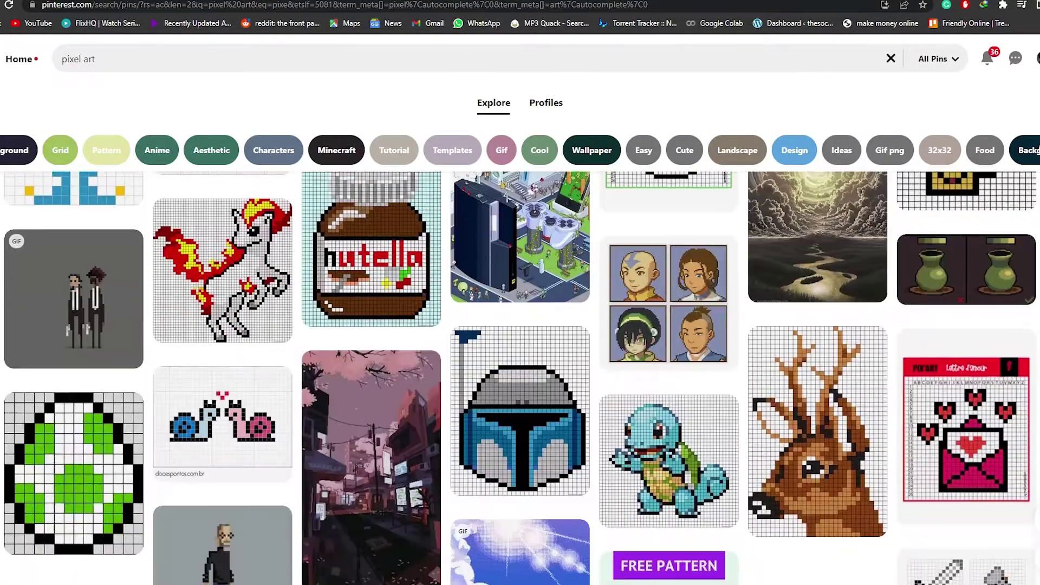
scroll(520, 379, "down", 2)
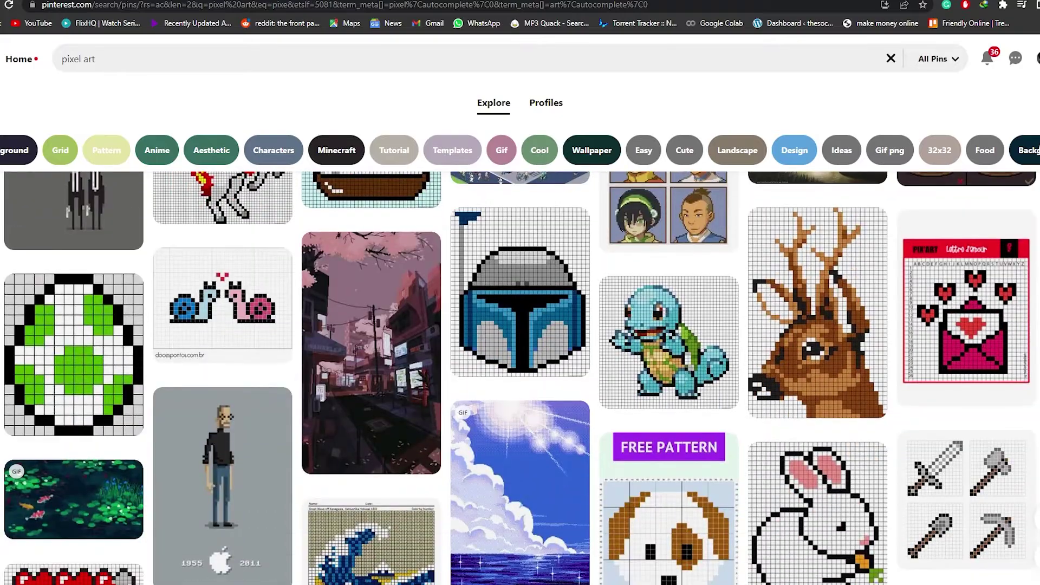
scroll(520, 379, "down", 4)
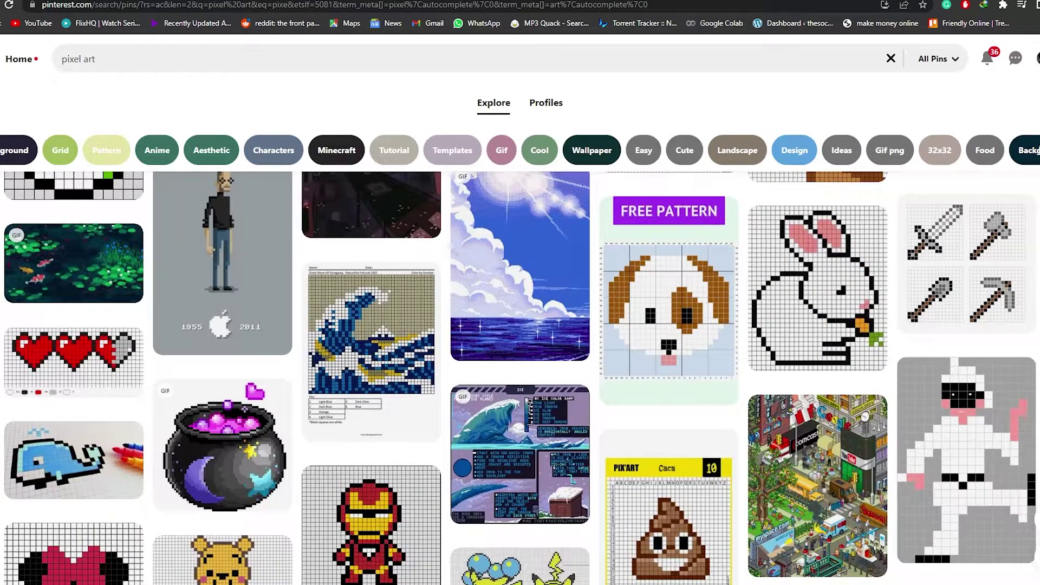
scroll(520, 379, "down", 3)
scroll(520, 379, "down", 10)
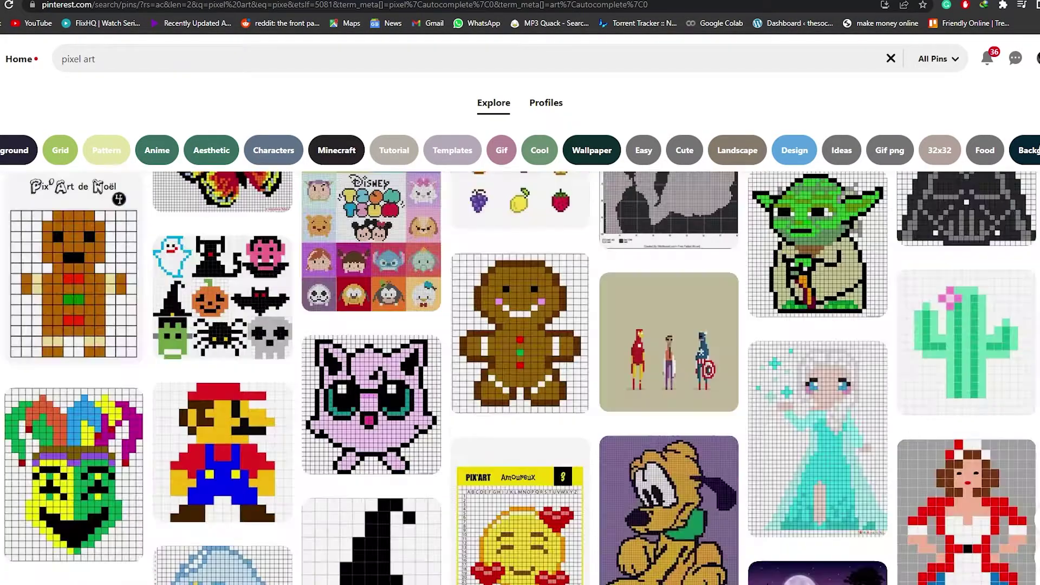
Step: Open the Darth Vader pixel-grid pin from the pixel art results and look through its similar patterns
scroll(520, 379, "up", 2)
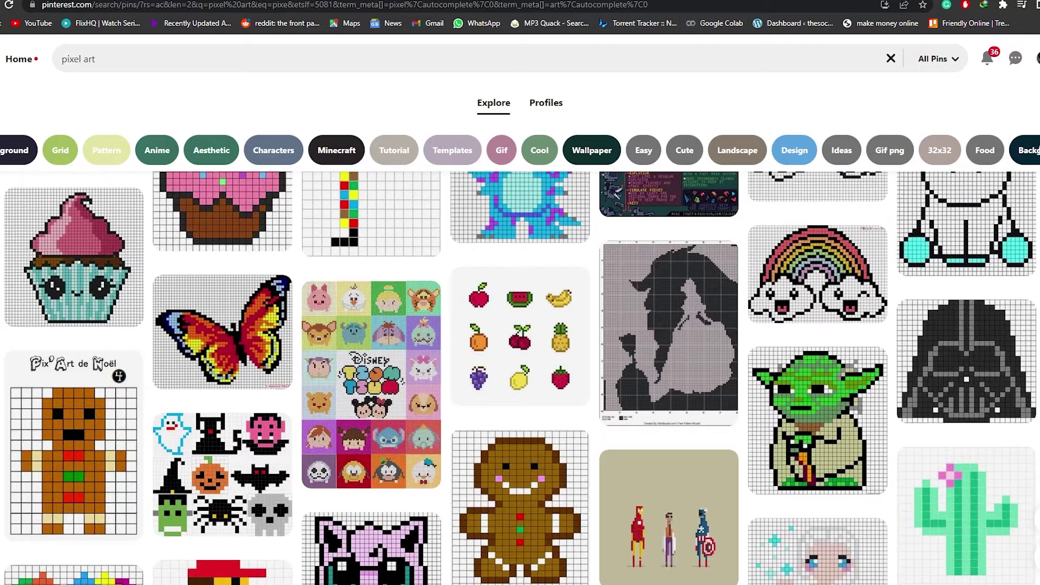
left_click(916, 365)
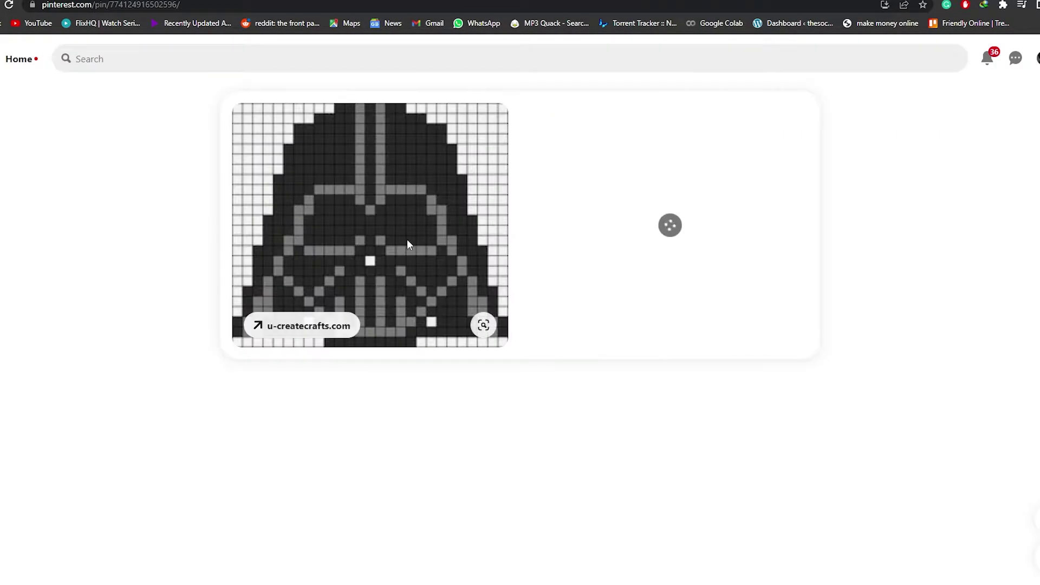
scroll(386, 211, "down", 3)
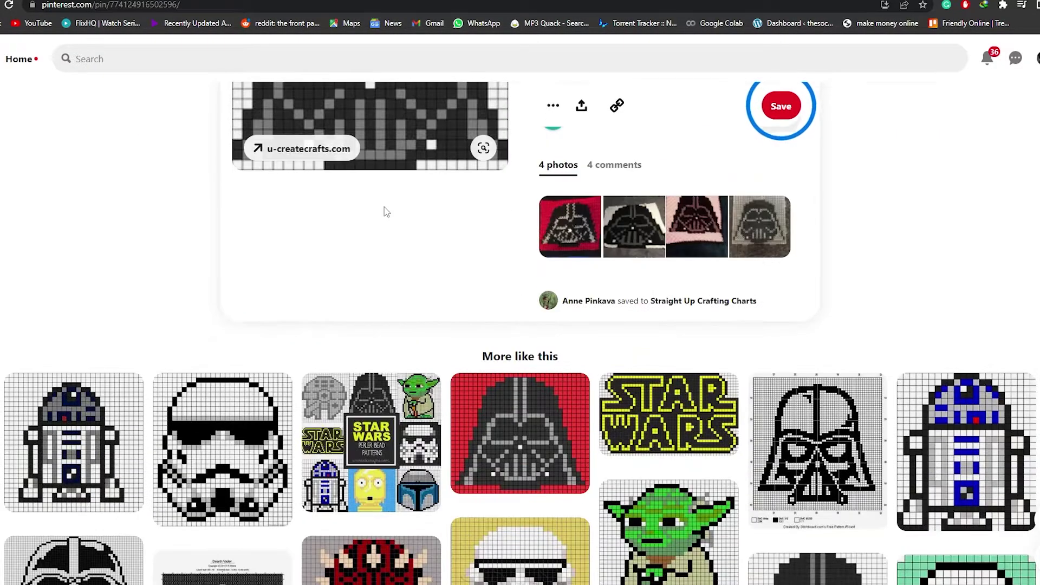
scroll(385, 210, "down", 3)
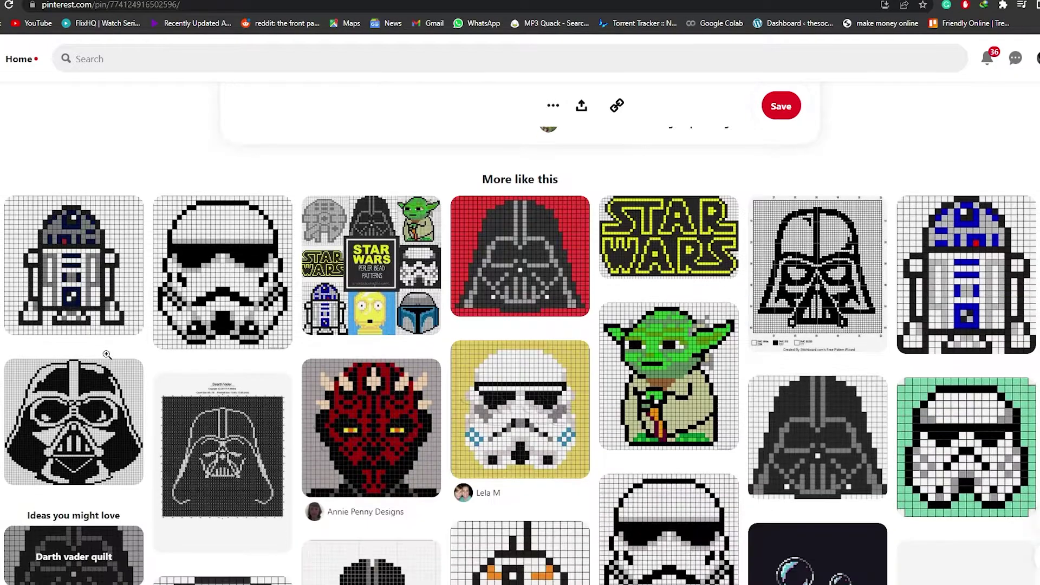
scroll(783, 459, "down", 5)
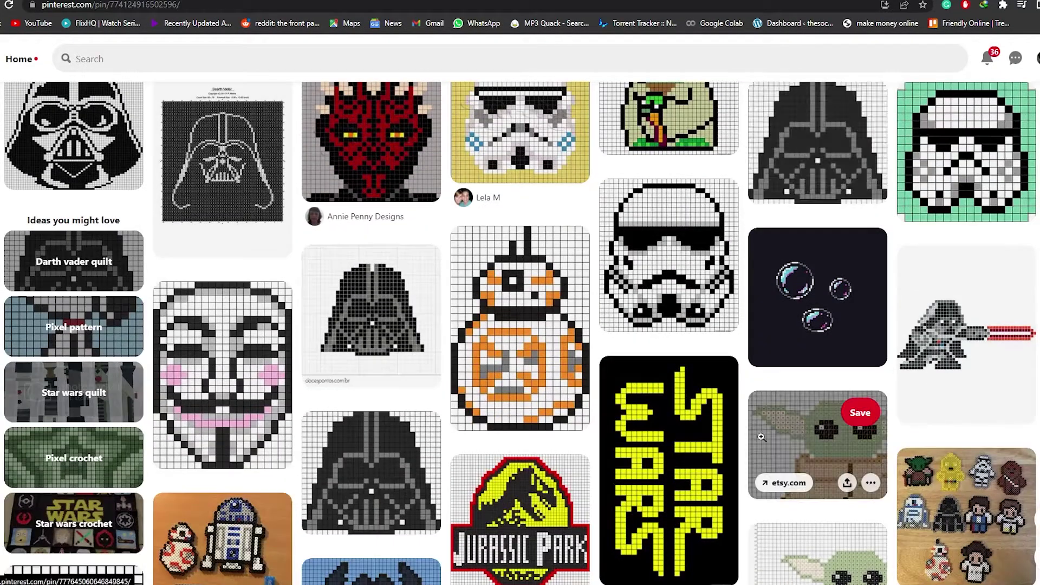
scroll(532, 493, "down", 5)
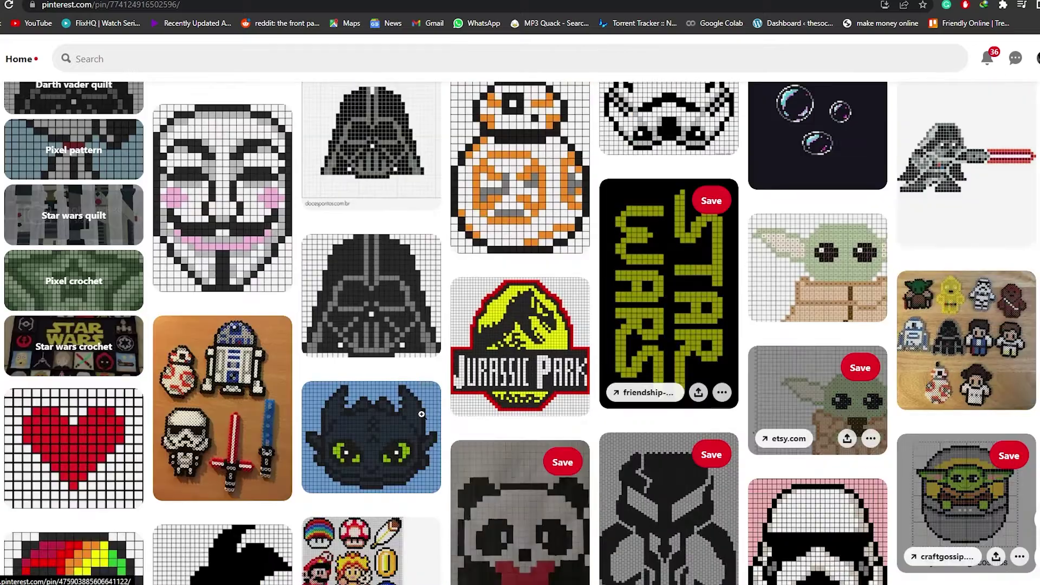
scroll(818, 428, "down", 3)
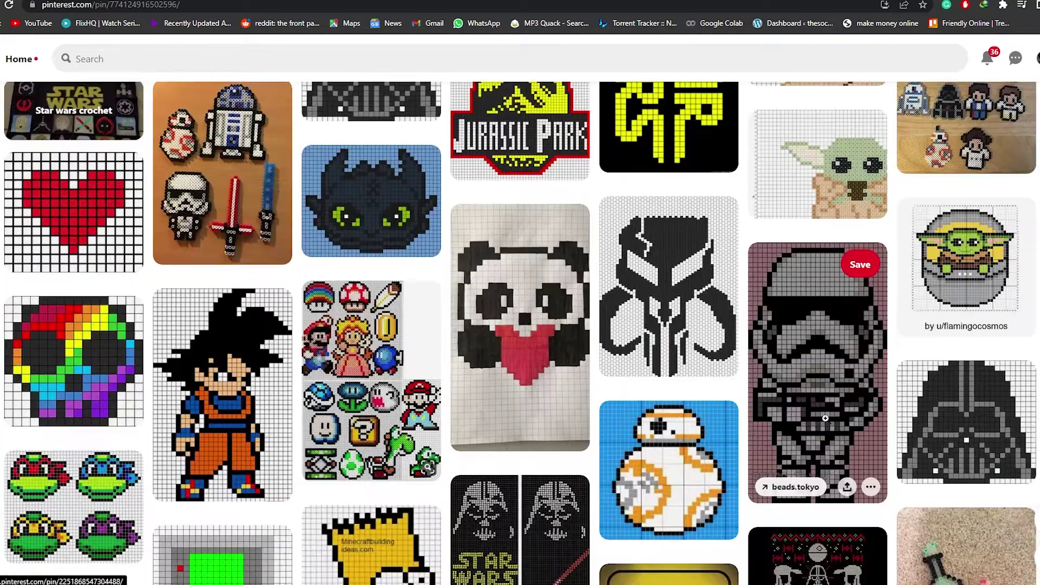
scroll(820, 428, "up", 15)
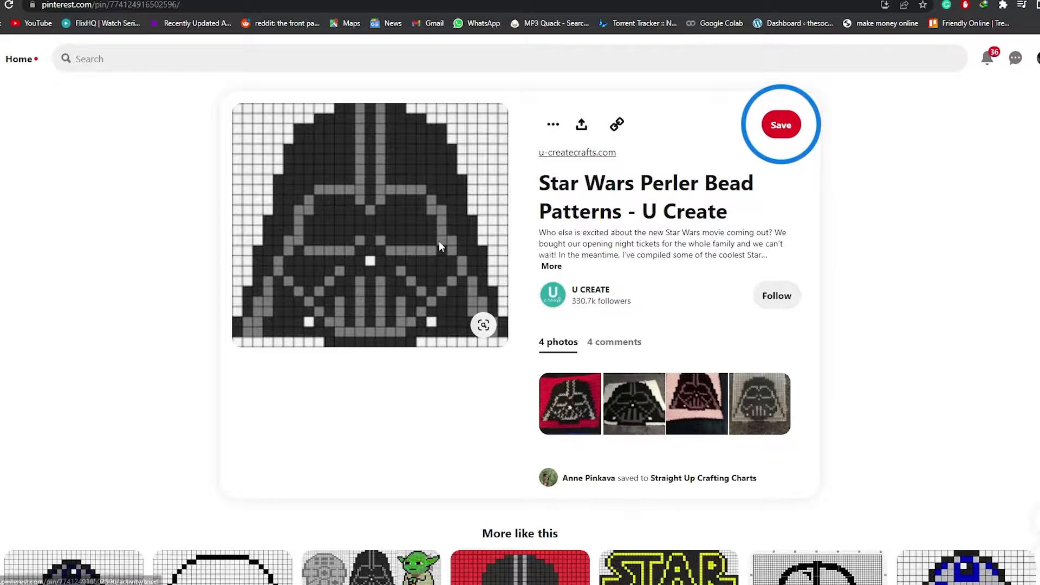
right_click(386, 216)
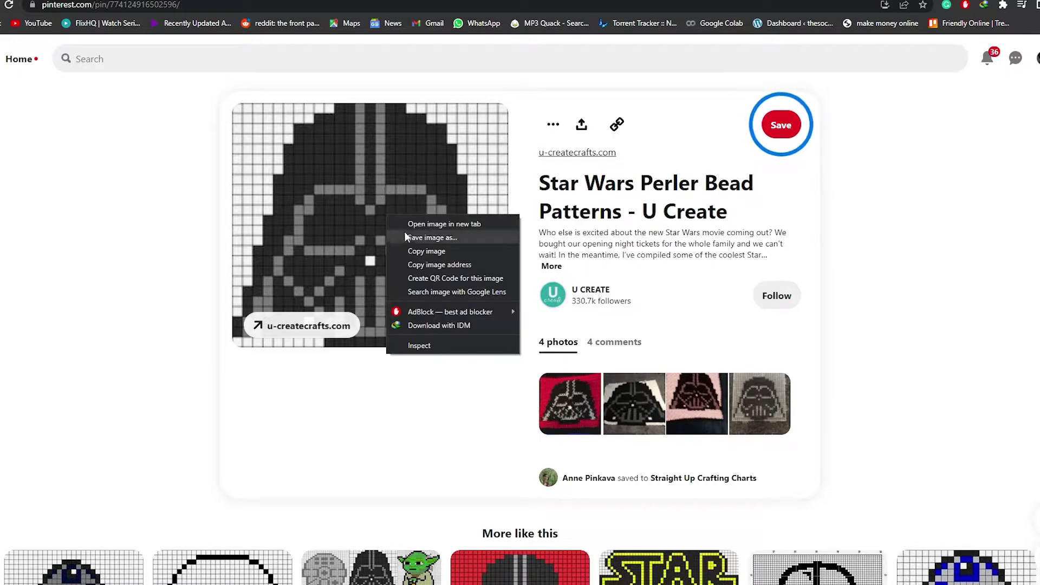
left_click(404, 234)
left_click(478, 272)
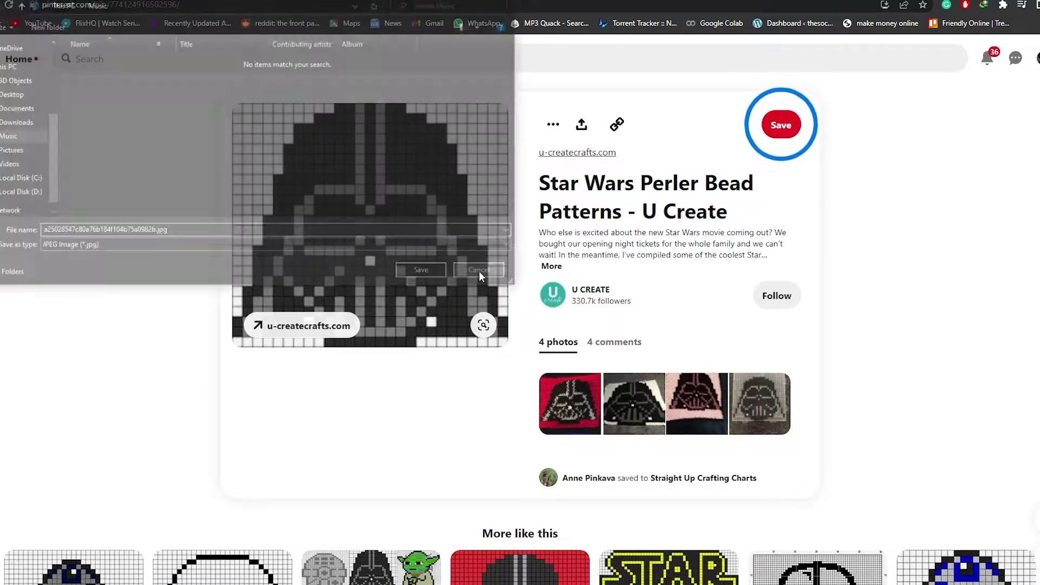
Step: Open the pin's source page on u-createcrafts.com and go to the Darth Vader Perler Bead Pattern image
left_click(308, 328)
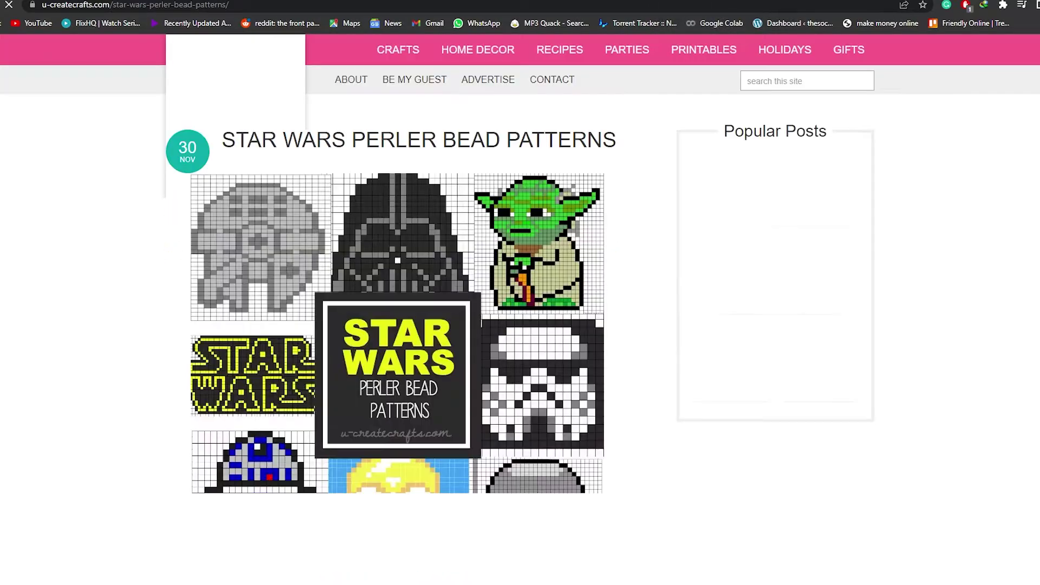
scroll(558, 162, "down", 12)
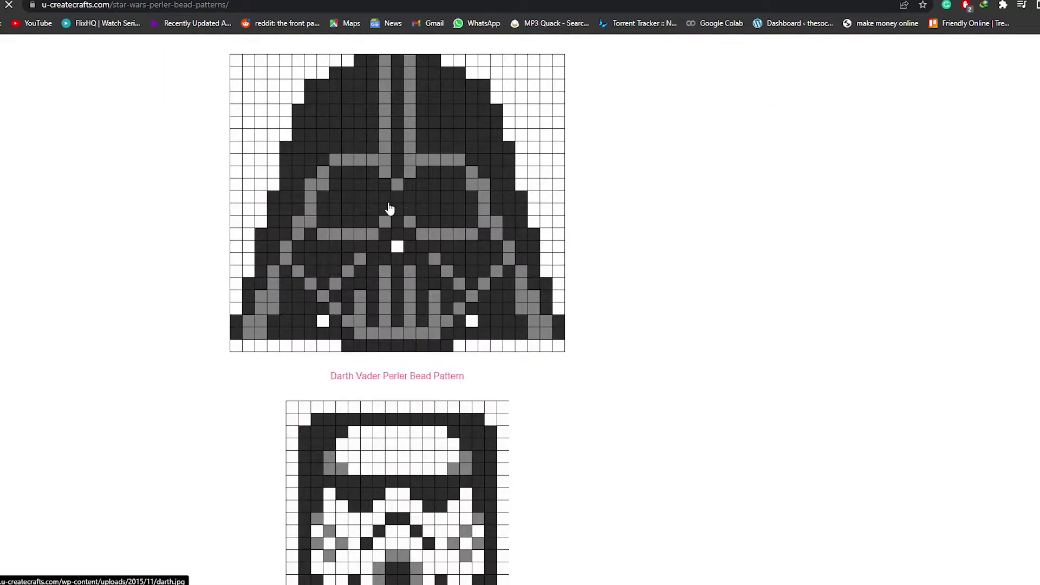
Step: Open the Darth Vader Perler Bead Pattern at full size and save it as darth.jpg in the Music folder
left_click(389, 208)
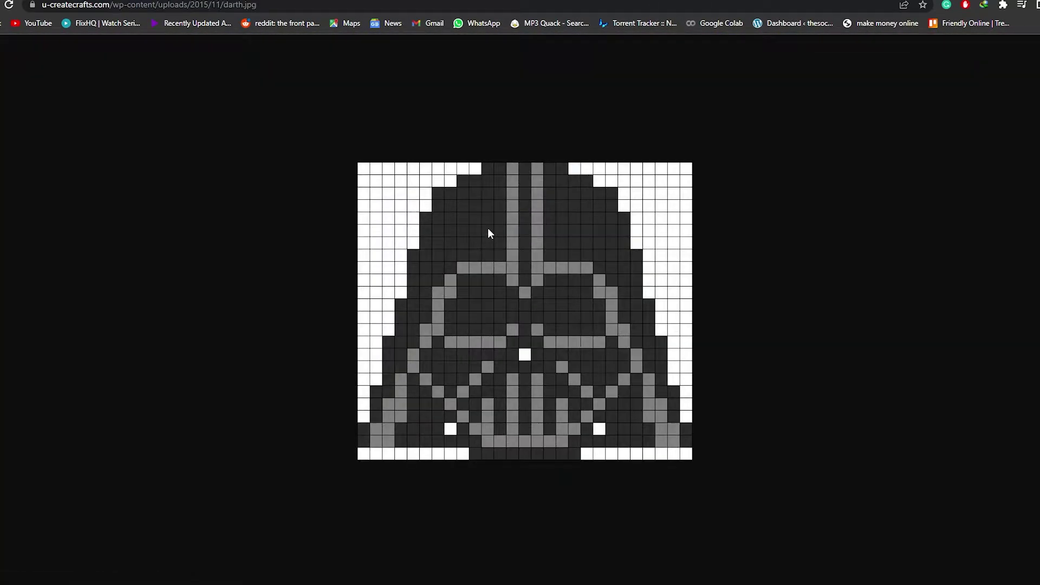
right_click(526, 288)
left_click(586, 313)
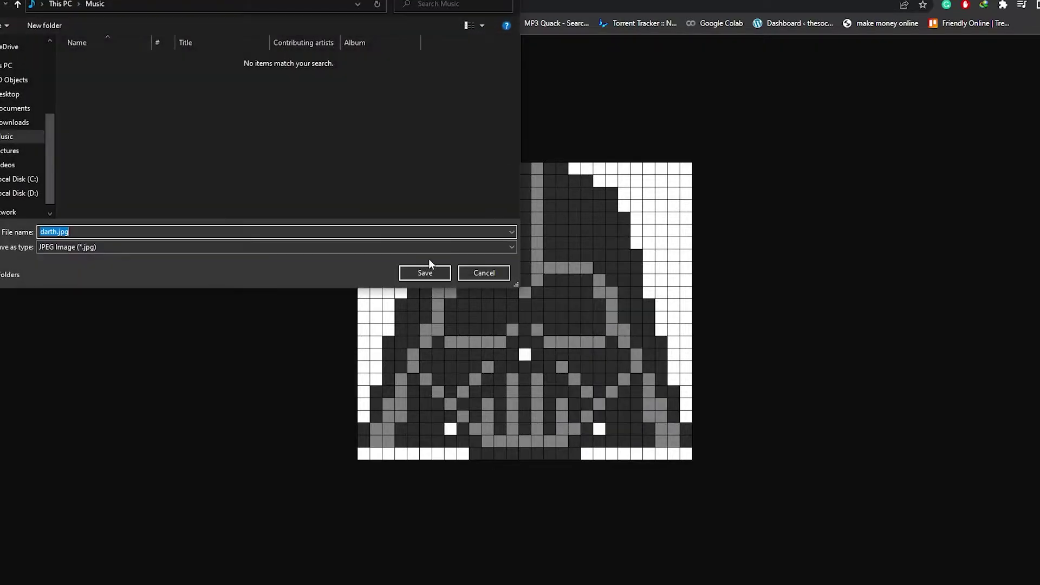
left_click(433, 275)
right_click(427, 310)
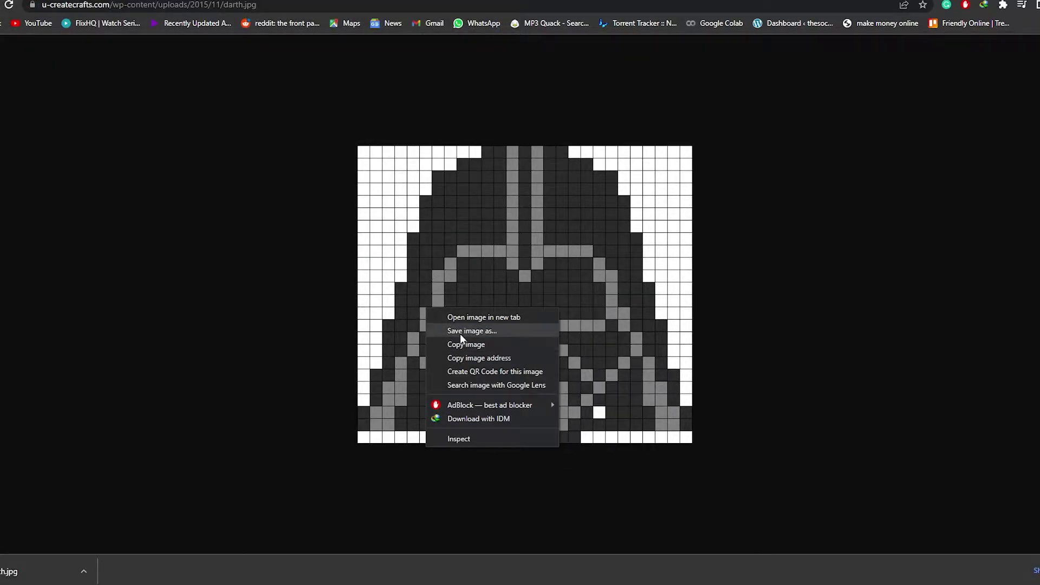
key("Escape")
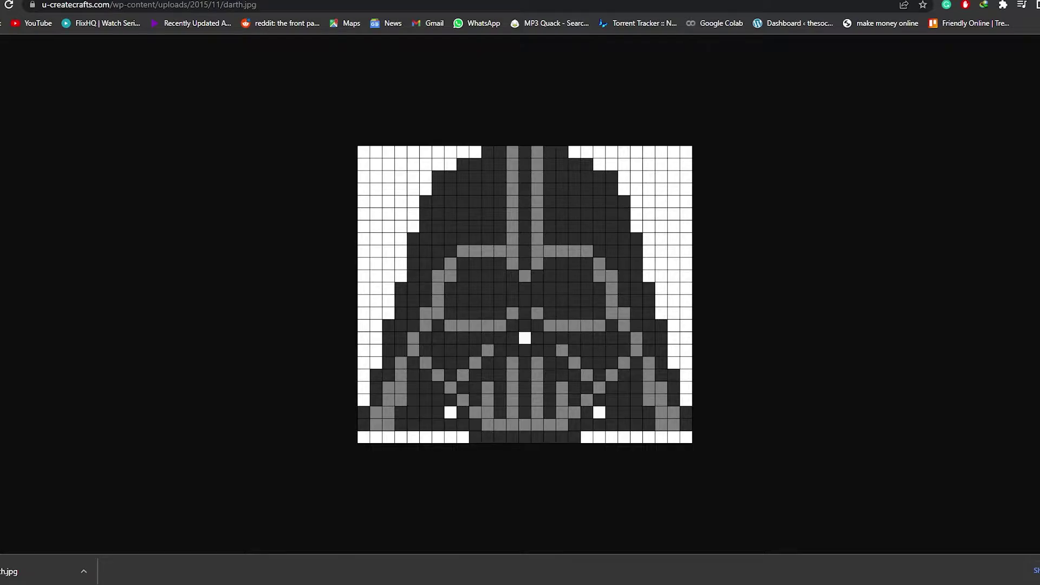
Step: Close the pattern image, search Google for "resize image" and open ResizeImage.net from the results
key("ctrl+w")
key("ctrl+t")
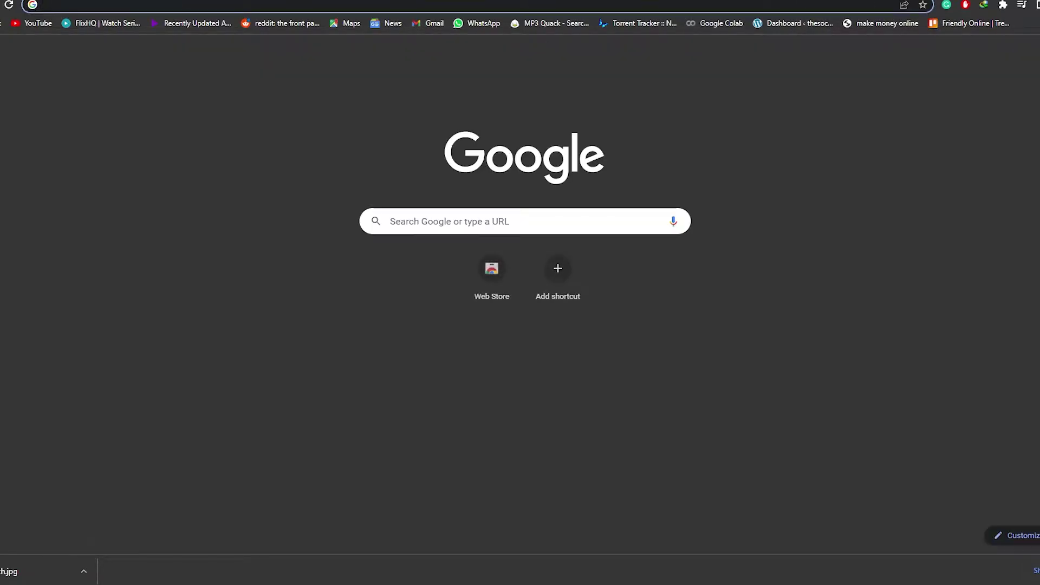
type("re")
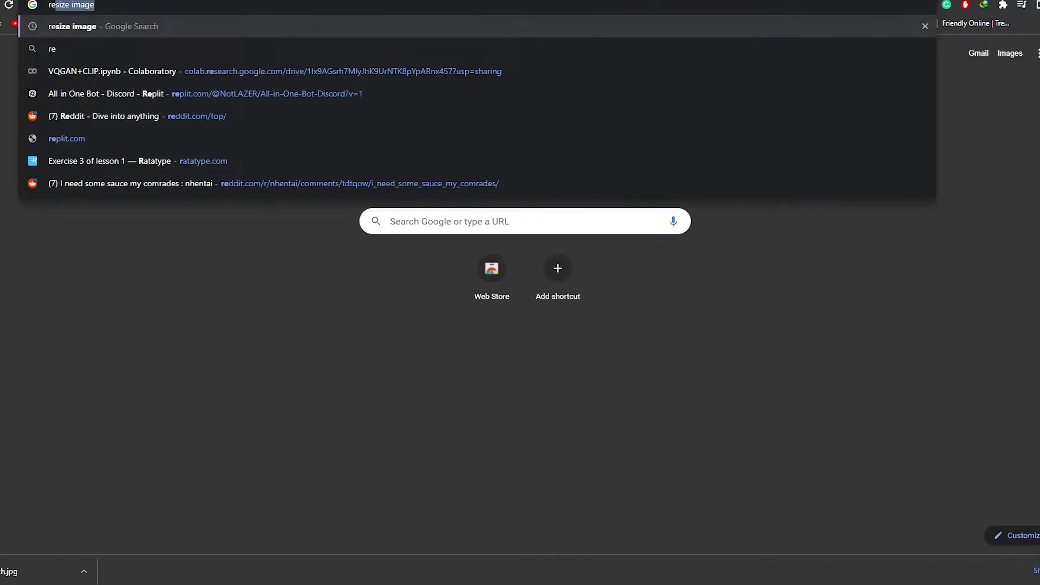
key("Return")
left_click(271, 330)
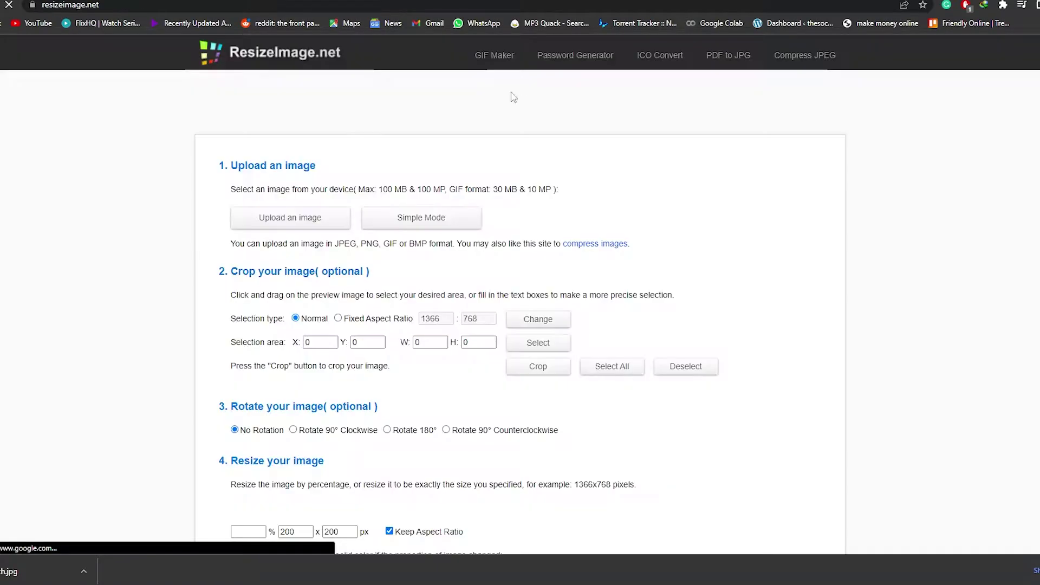
Step: Upload darth.jpg from the Music folder to ResizeImage.net
left_click(325, 206)
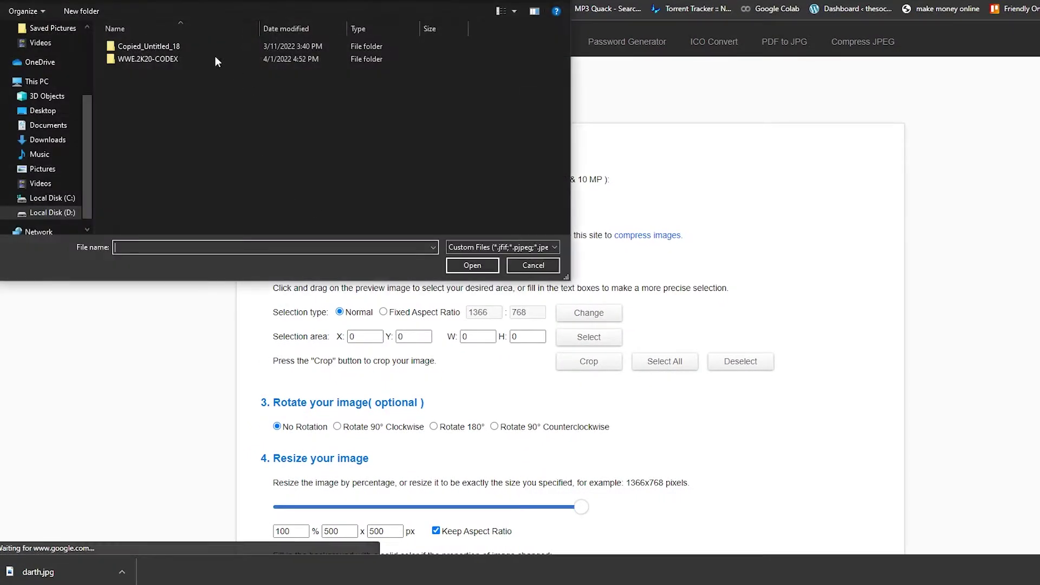
left_click(57, 154)
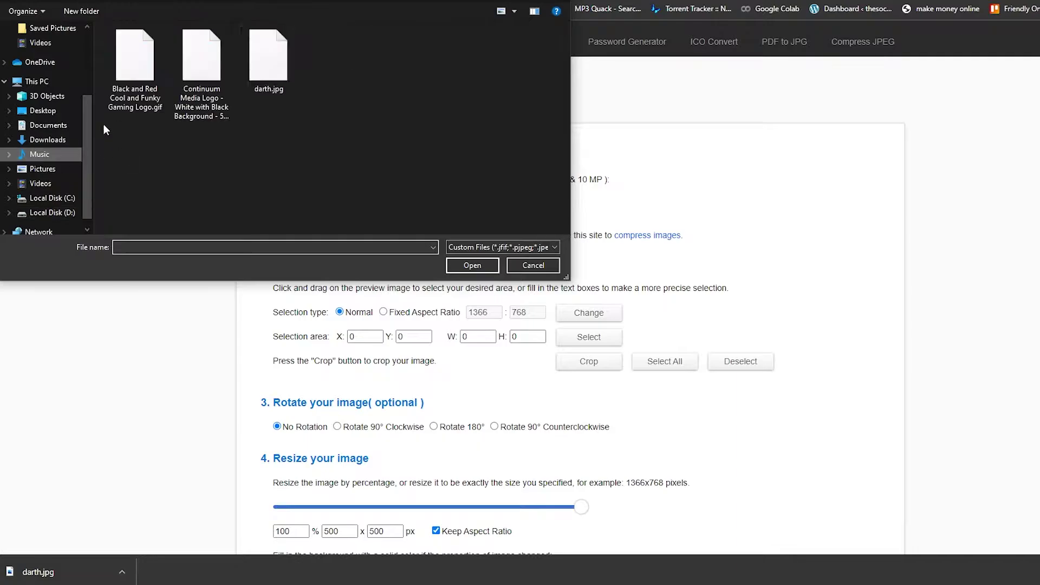
double_click(293, 71)
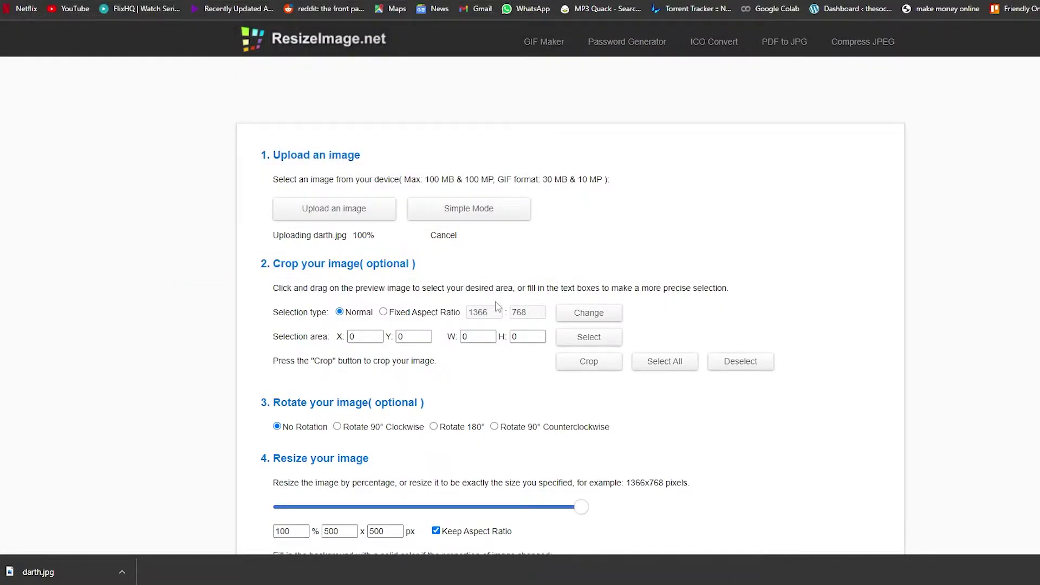
Step: Resize the image to 25% (142 x 126 px) as a best-quality JPG and download the resized copy
scroll(340, 254, "down", 3)
scroll(380, 302, "down", 4)
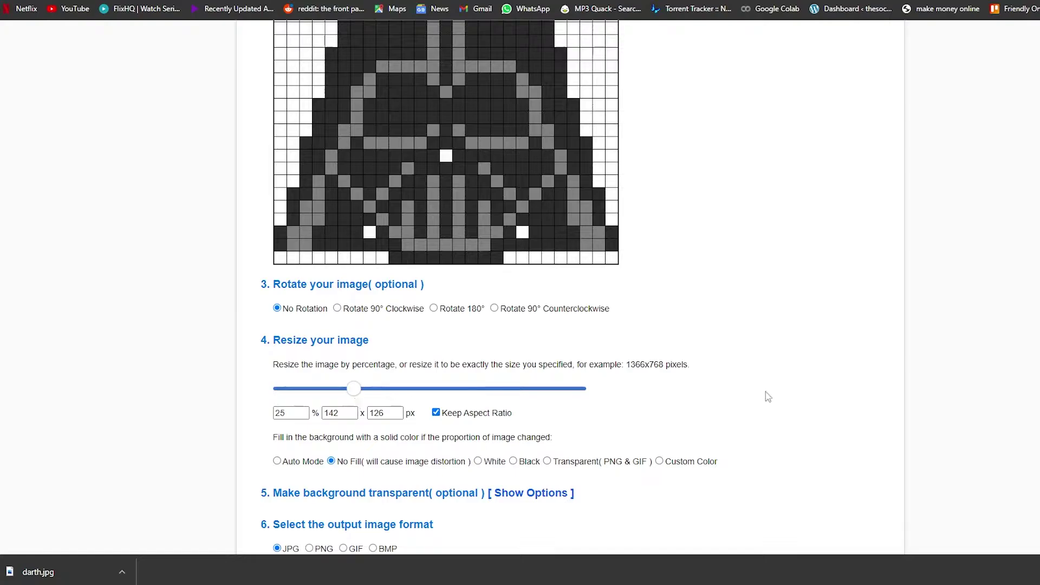
scroll(546, 340, "down", 4)
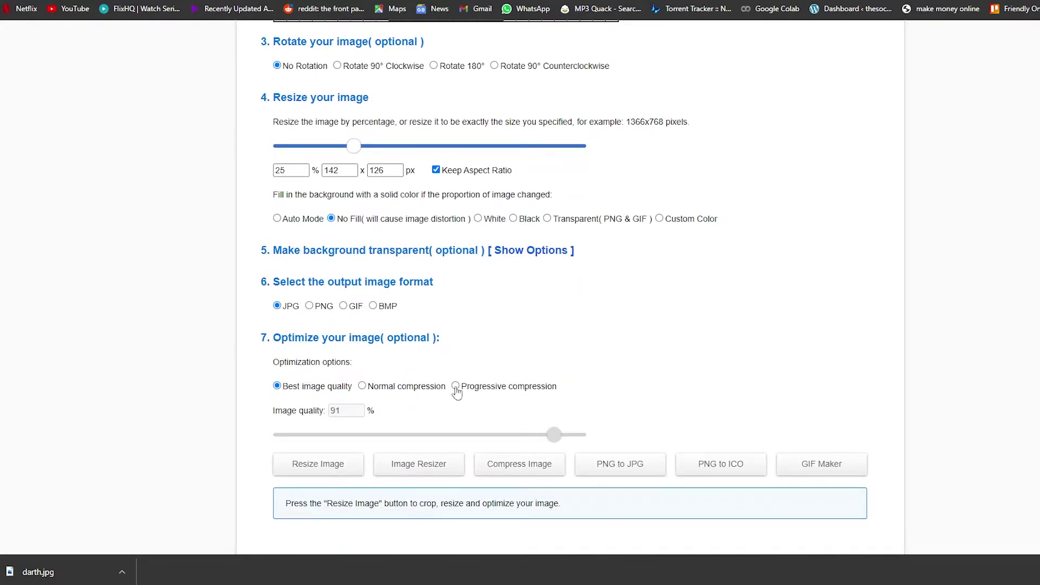
scroll(342, 466, "down", 2)
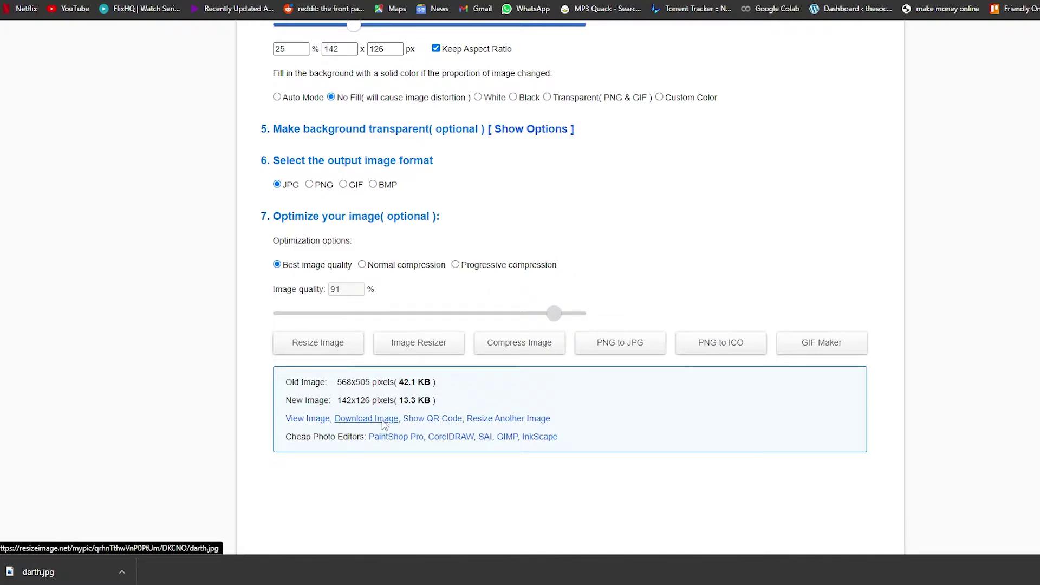
left_click(366, 418)
left_click(471, 265)
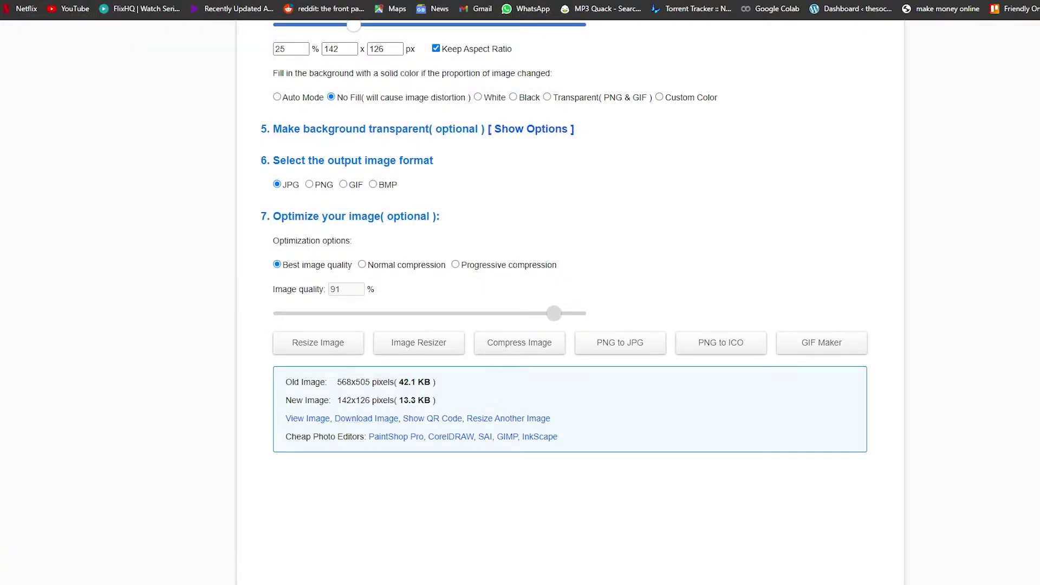
Step: Switch to Pixilart in a new tab and look through its home page, including staff picks and trending artists
key("ctrl+t")
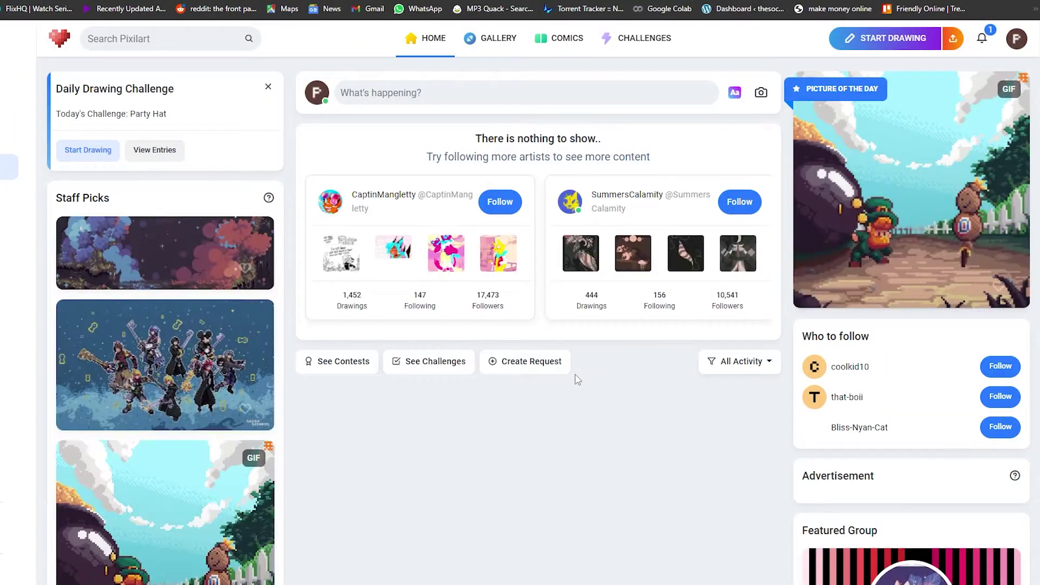
scroll(575, 378, "down", 4)
scroll(541, 377, "up", 4)
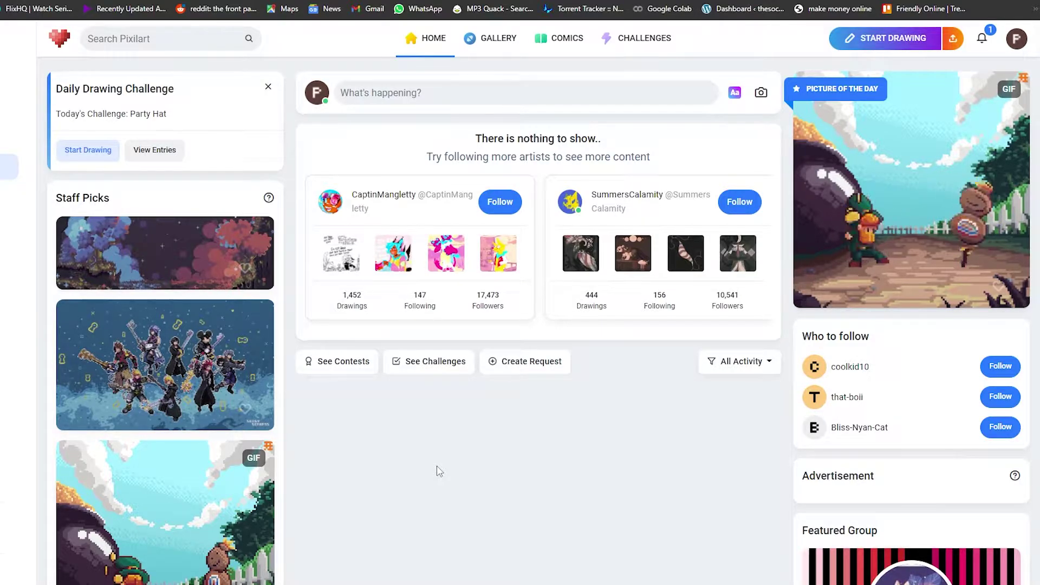
scroll(534, 432, "down", 4)
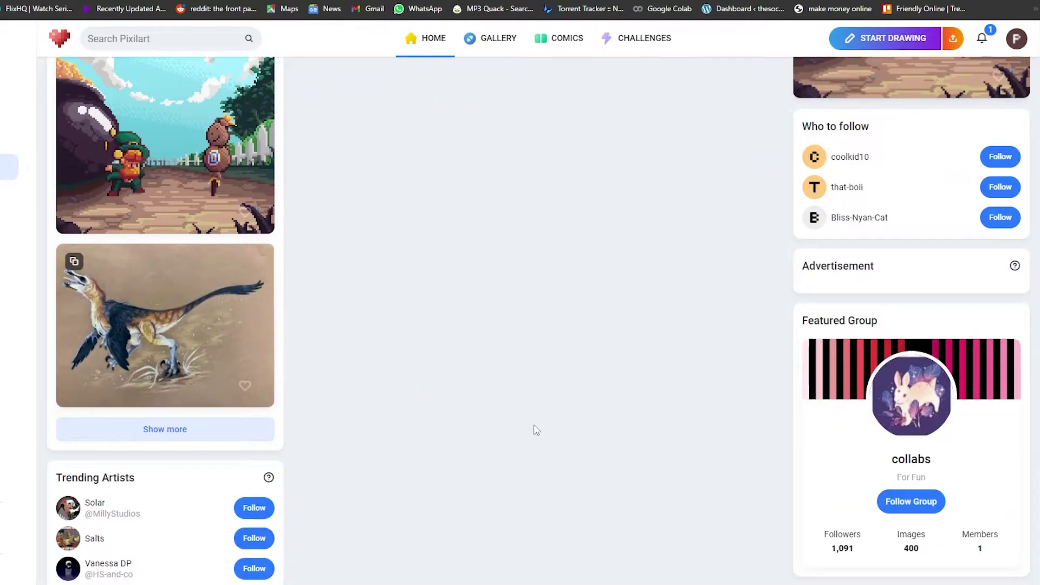
scroll(537, 429, "up", 6)
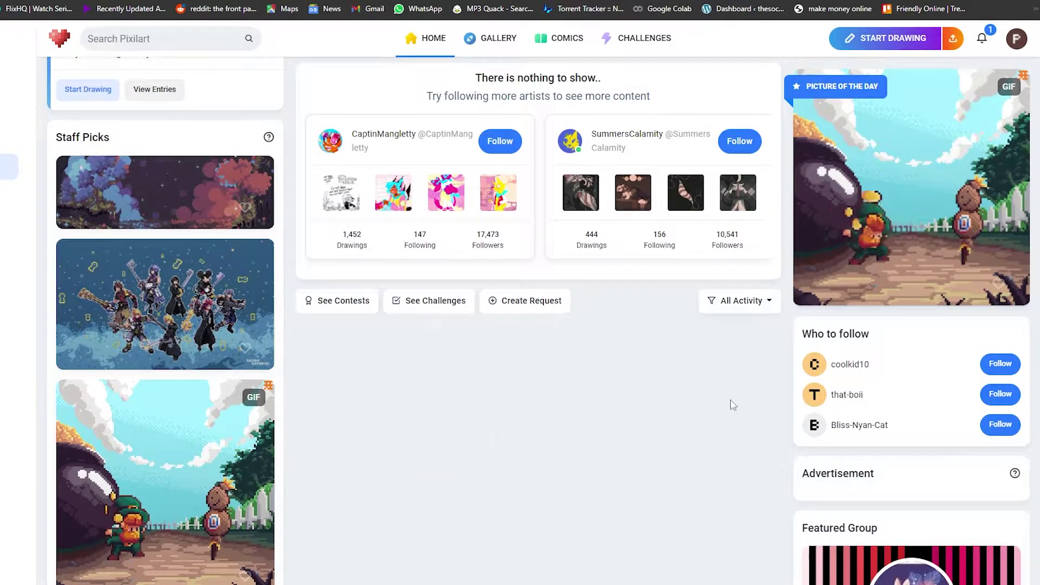
scroll(622, 309, "up", 2)
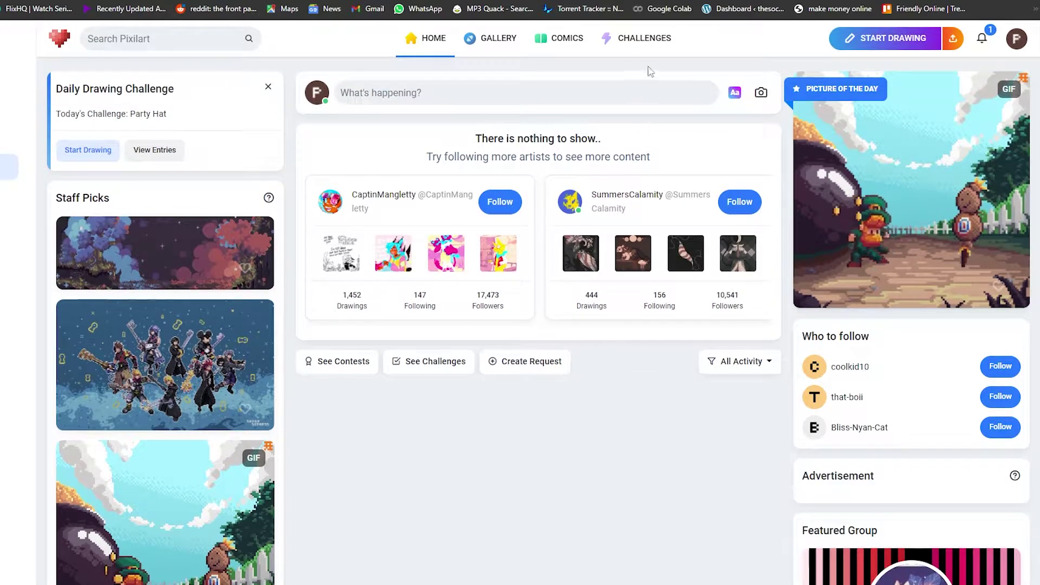
Step: Look through Pixilart's daily drawing challenges and return to the home page
left_click(654, 39)
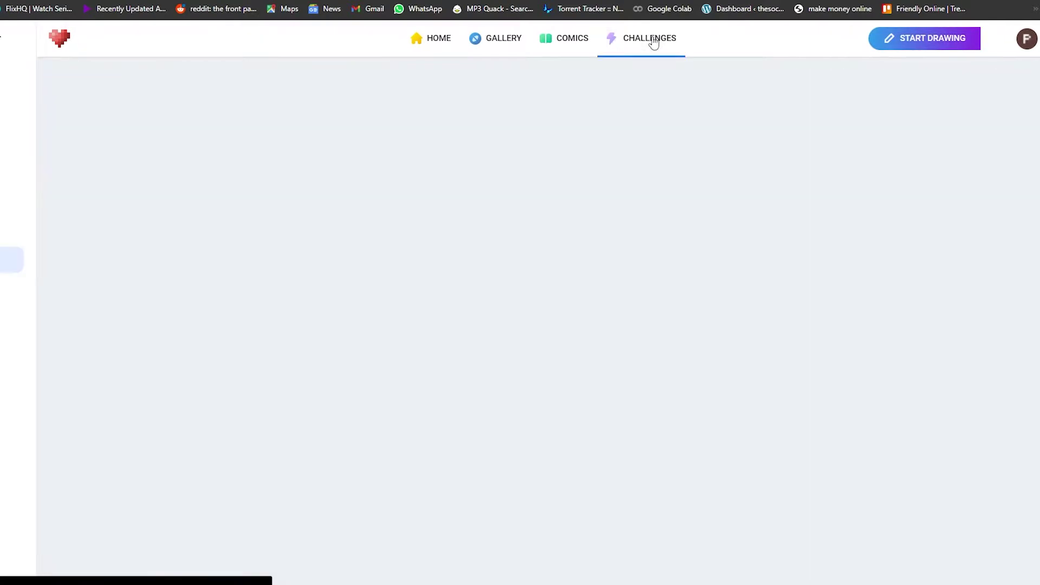
scroll(648, 242, "down", 8)
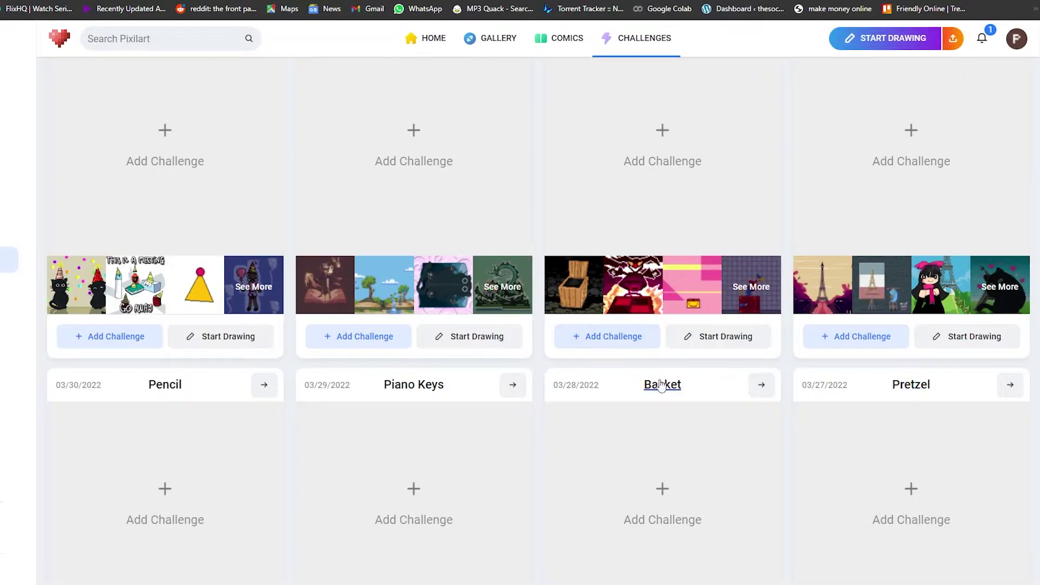
scroll(661, 385, "up", 8)
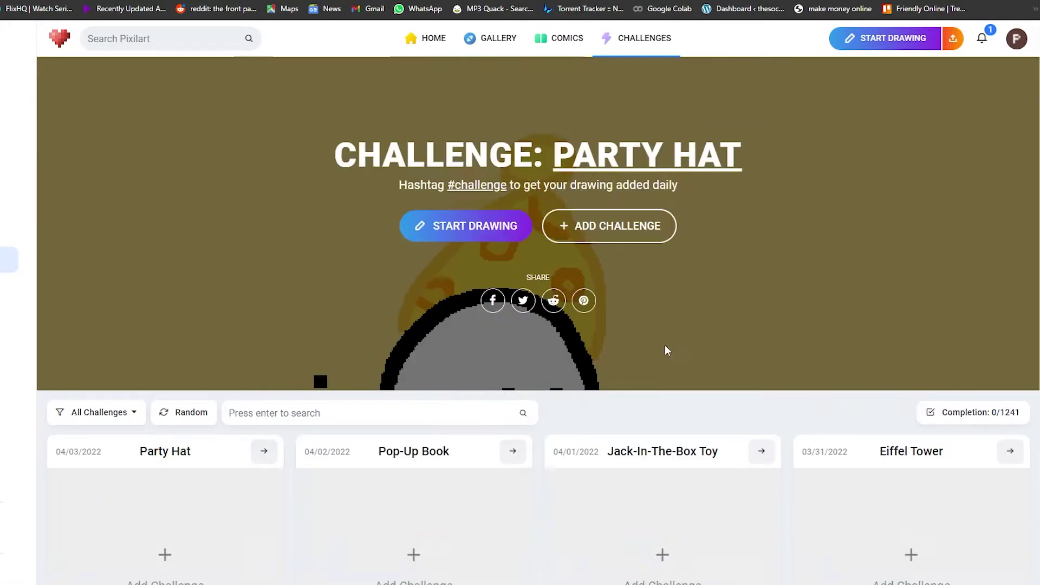
key("alt+Left")
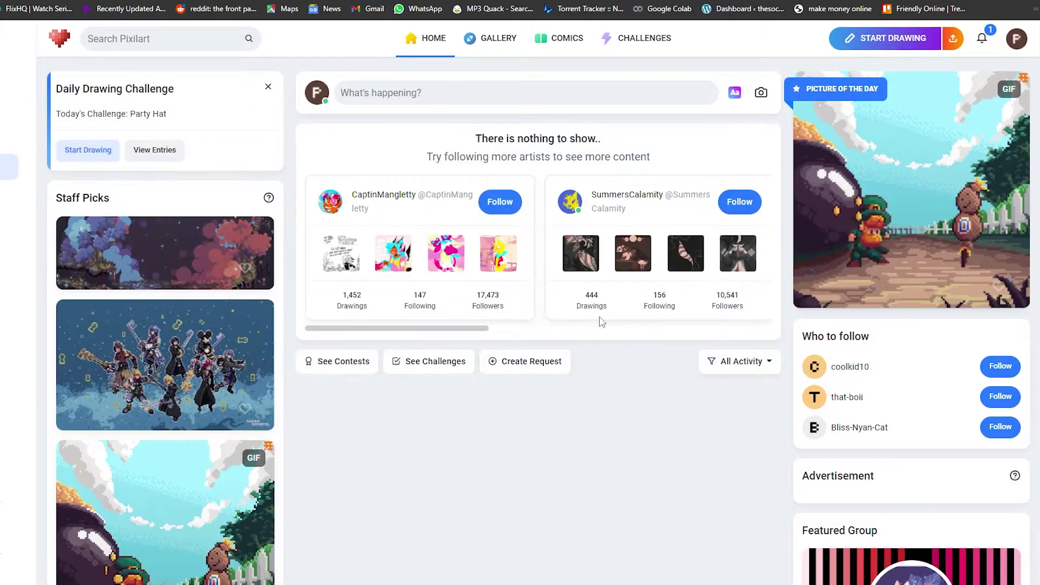
scroll(772, 449, "down", 2)
scroll(771, 449, "up", 2)
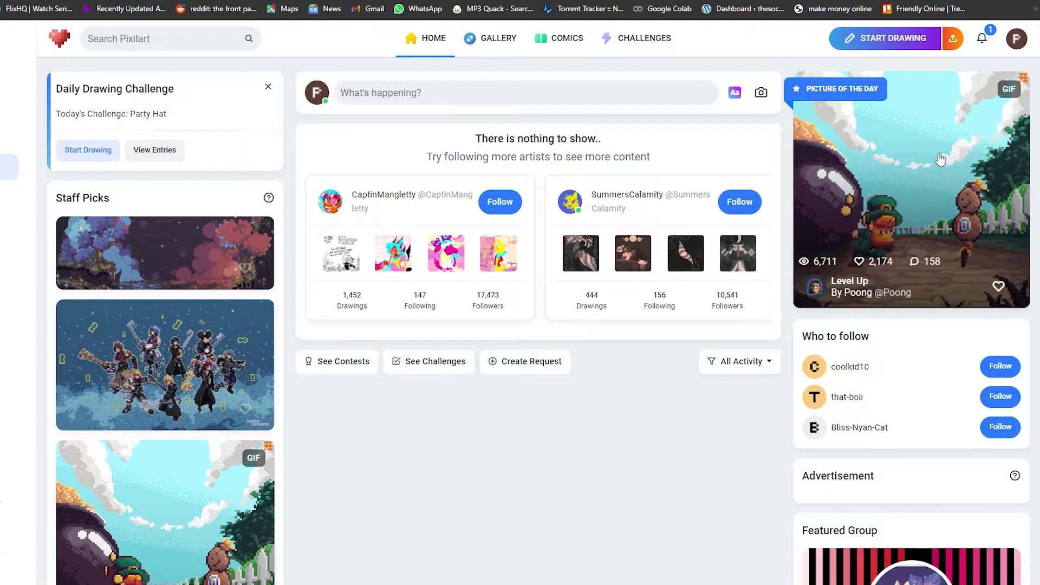
Step: Start a blank Pixilart drawing 142 px wide and 126 px high, checking these dimensions against the resized image
left_click(906, 44)
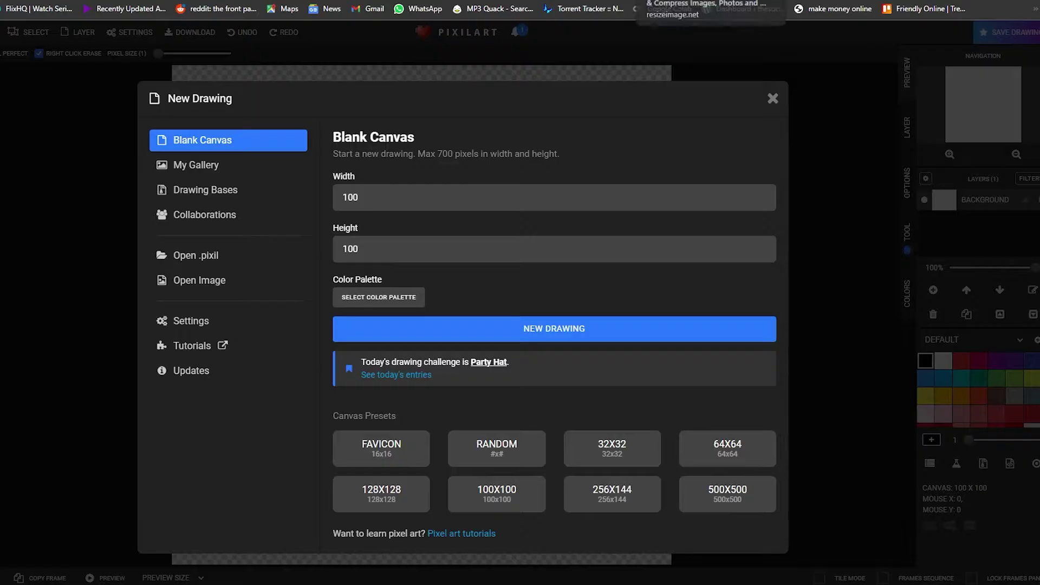
left_click(704, 1)
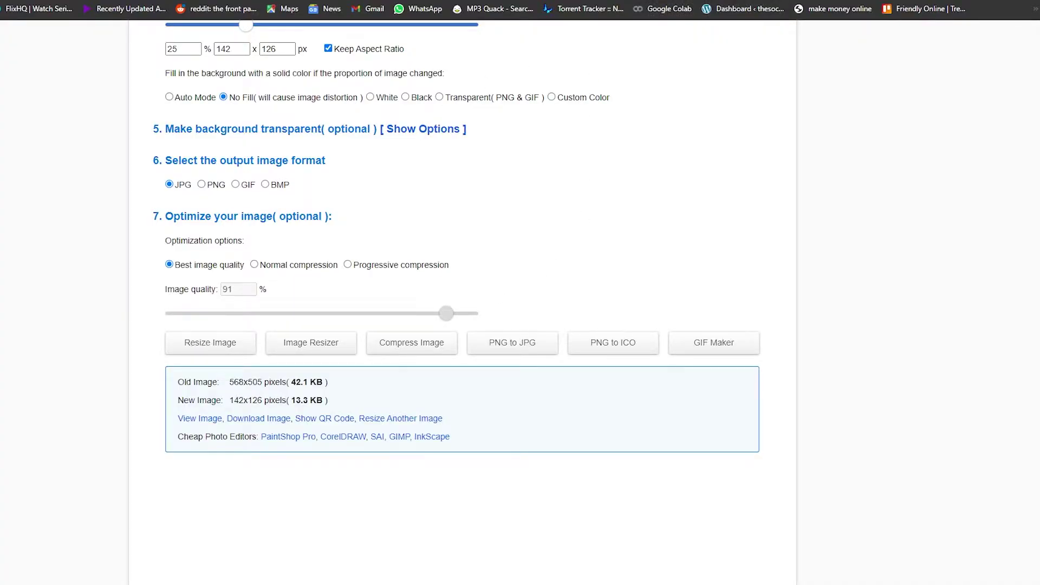
left_click(595, 1)
double_click(402, 197)
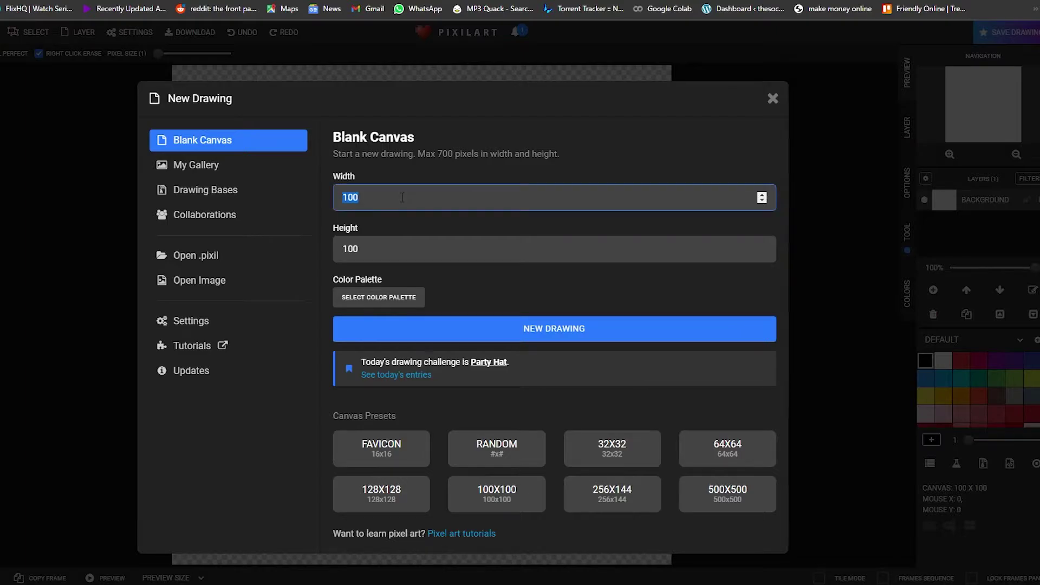
type("142")
double_click(425, 248)
type("126")
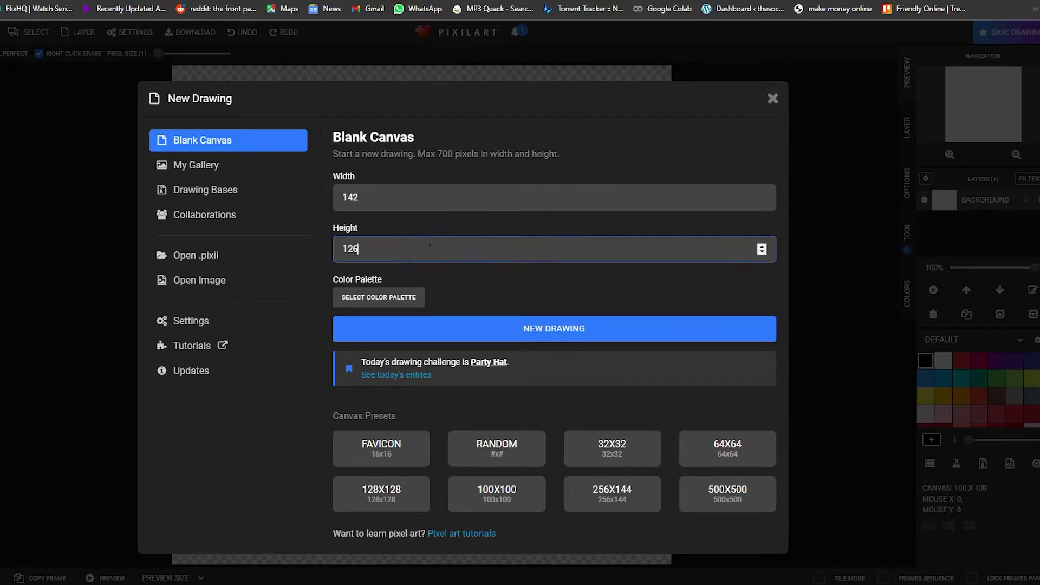
key("ctrl+Tab")
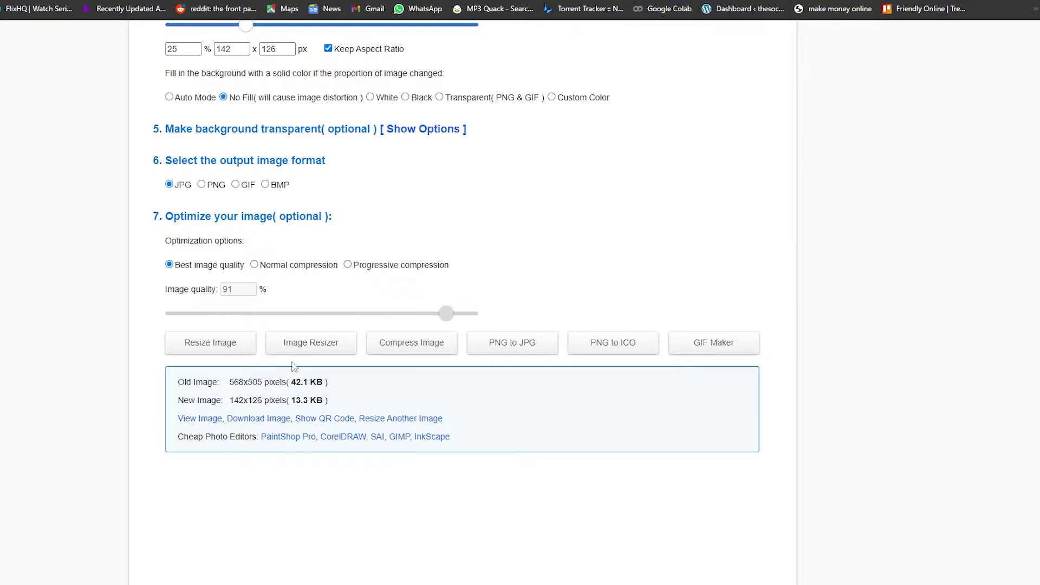
key("ctrl+shift+Tab")
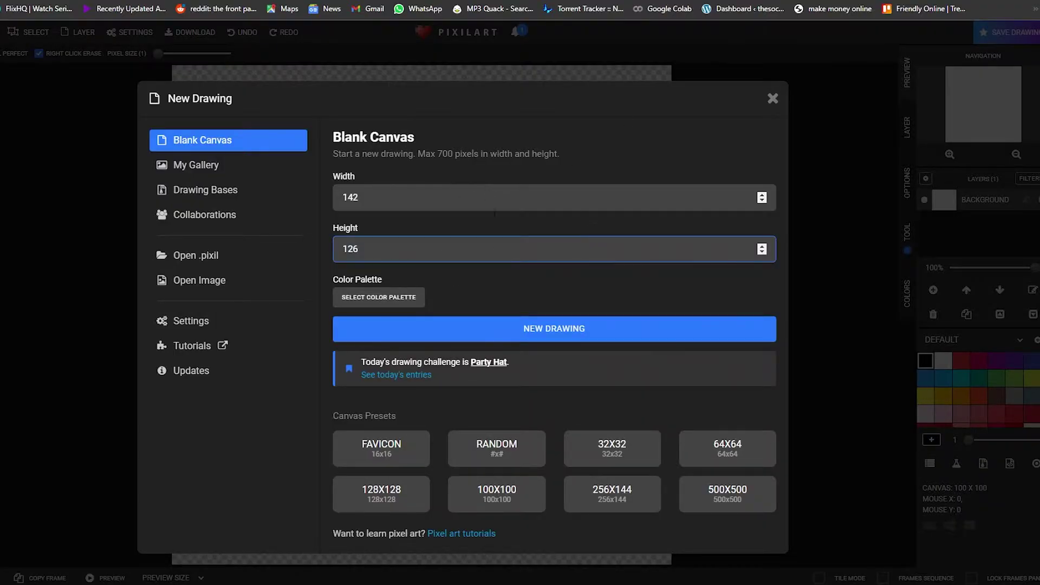
left_click(525, 330)
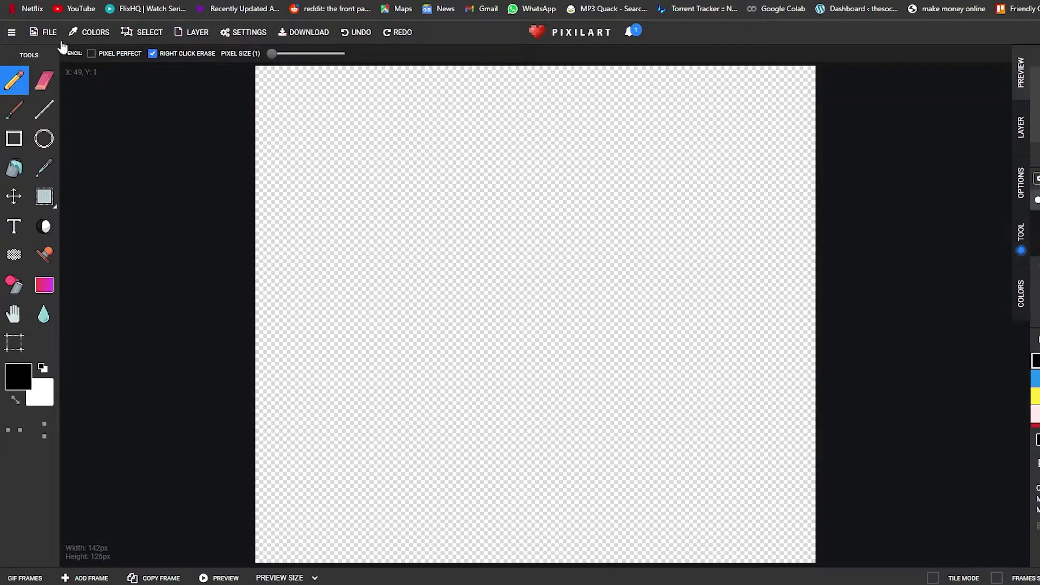
Step: Open Webp.net-resizeimage.jpg as a new drawing, replacing the blank canvas
left_click(49, 34)
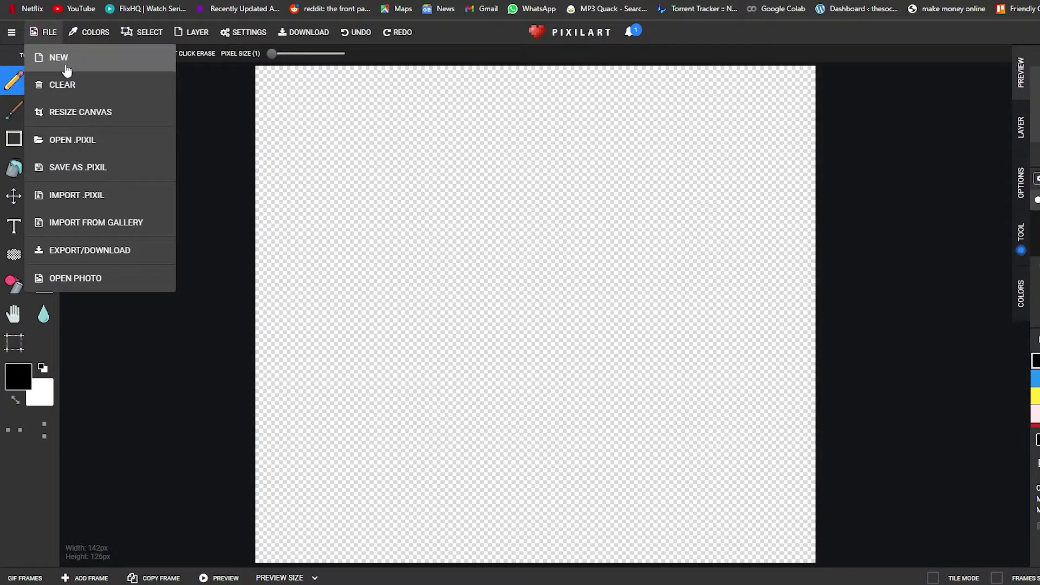
left_click(66, 69)
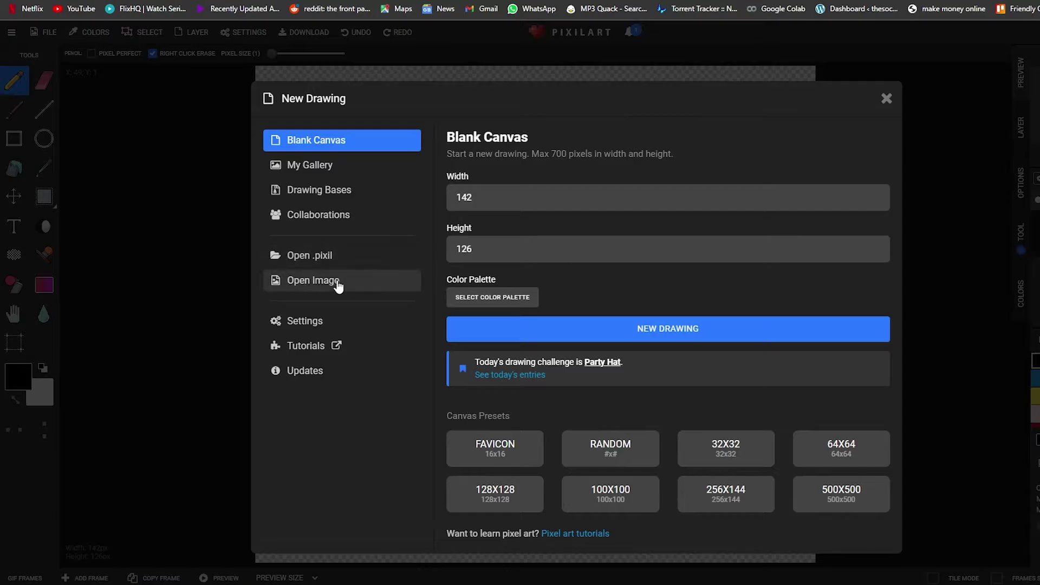
left_click(338, 286)
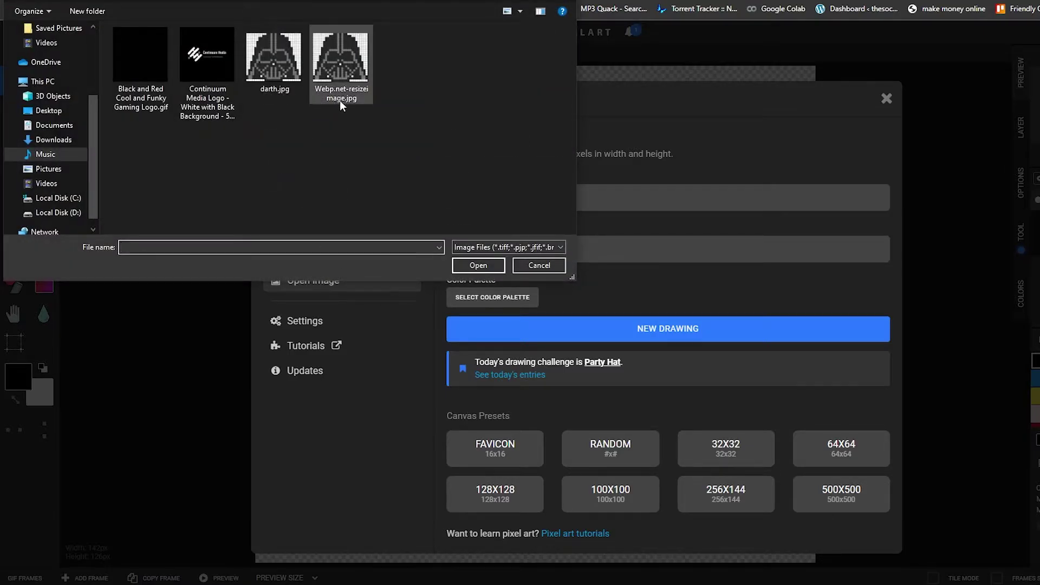
left_click(355, 76)
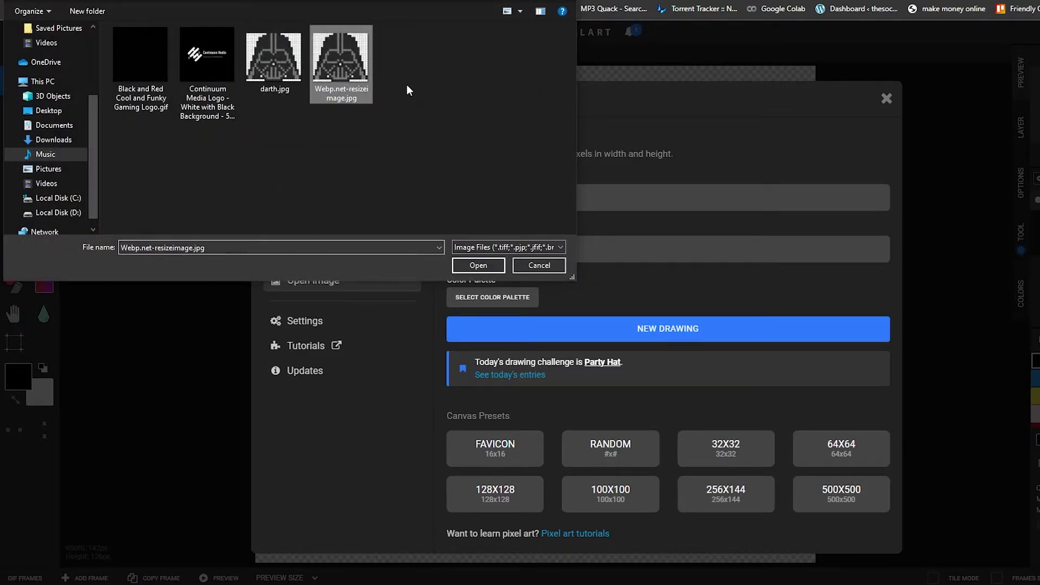
left_click(473, 267)
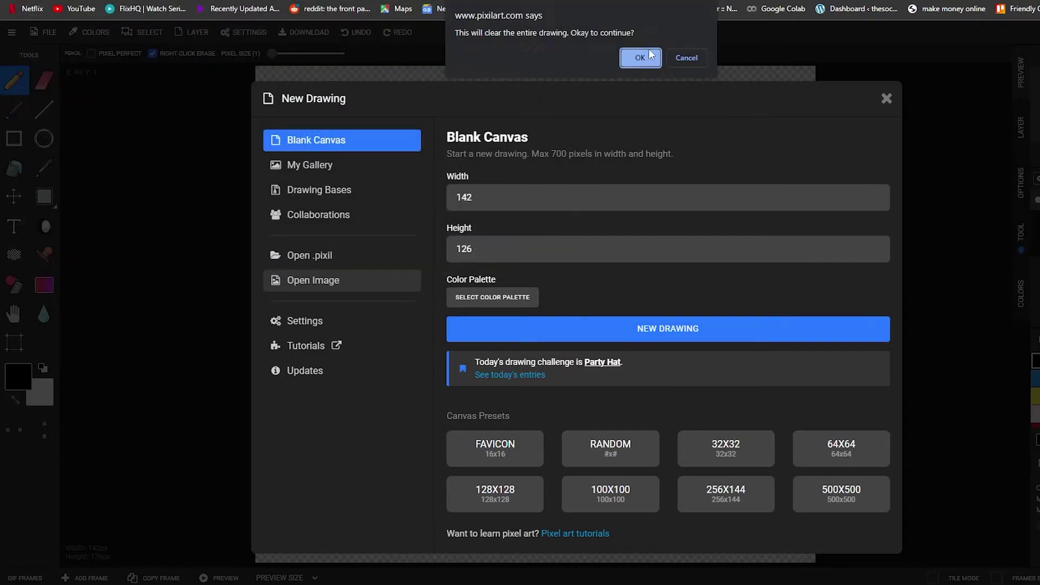
left_click(640, 58)
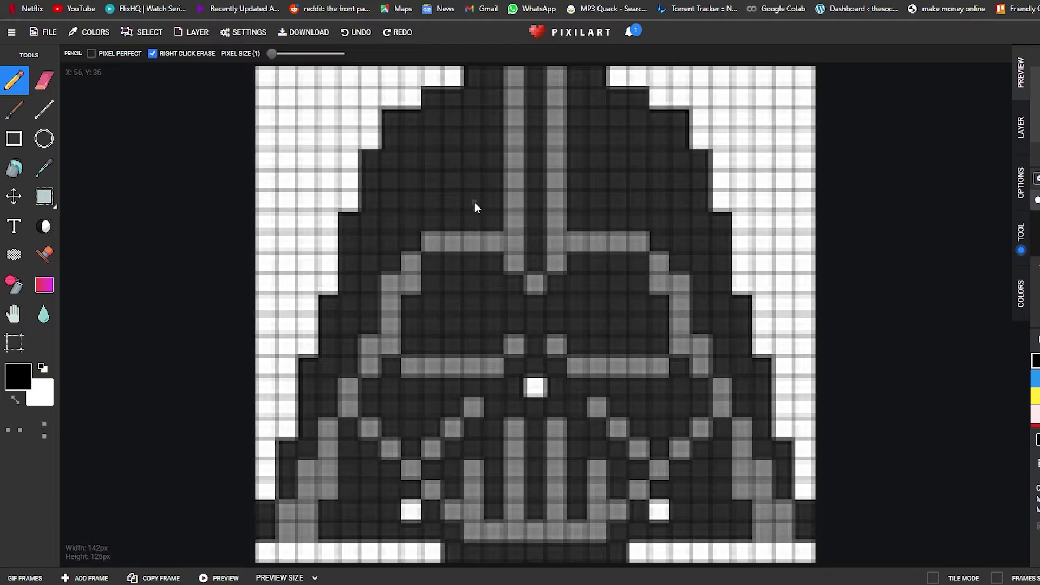
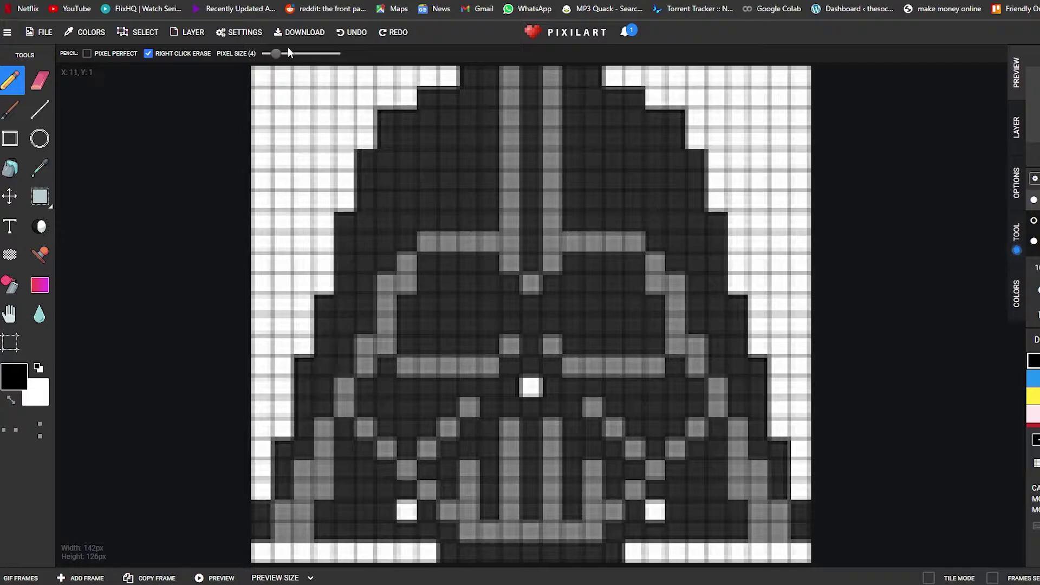
left_click_drag(275, 53, 282, 54)
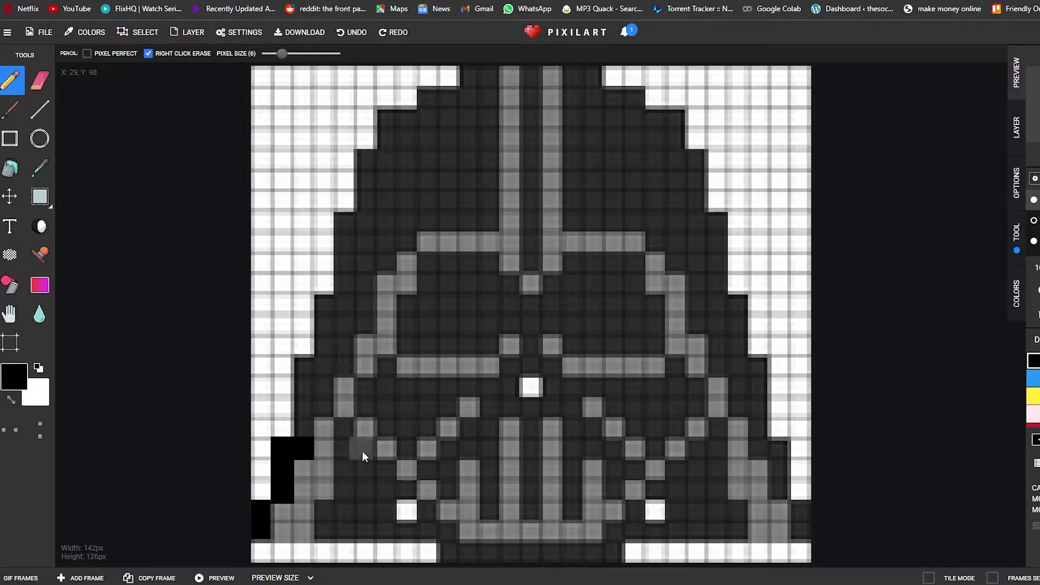
key("ctrl+z")
key("ctrl+z")
key("ctrl+z")
key("ctrl+z")
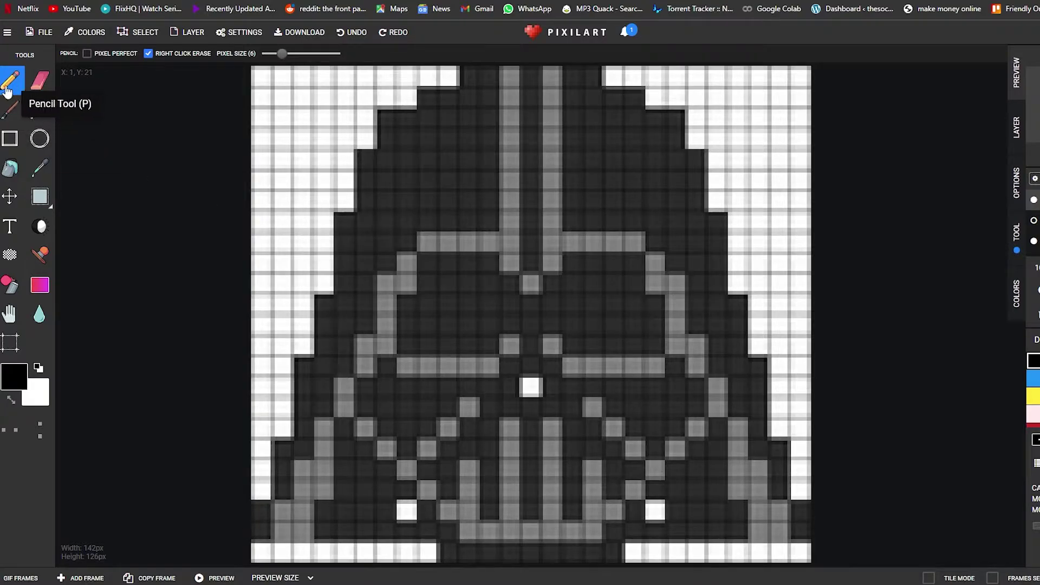
Step: Set the pencil size to 1 and trace the helmet's stepped outer edge in black, correcting the lower-left part
left_click_drag(280, 49, 267, 53)
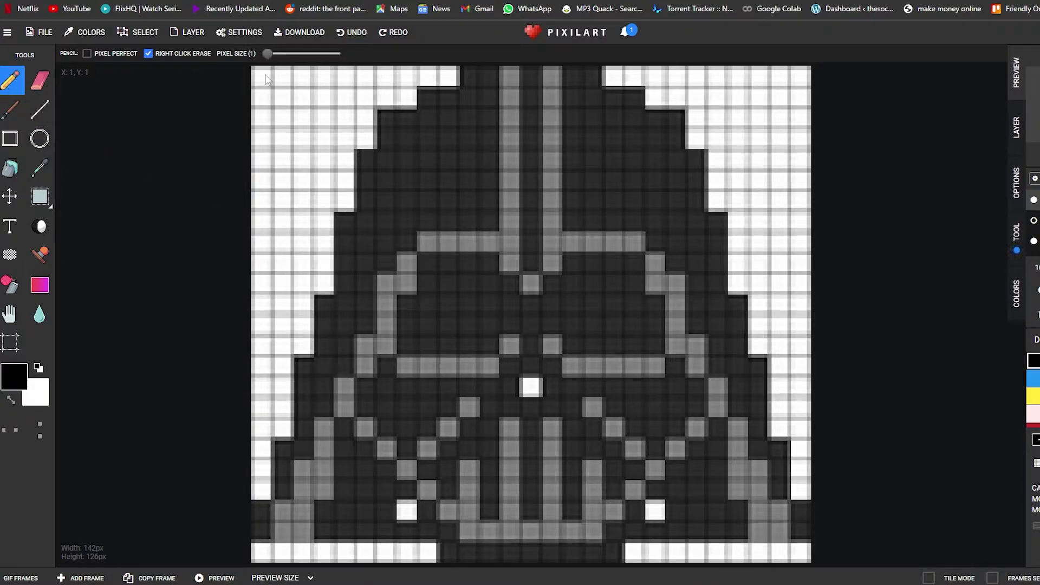
scroll(309, 465, "up", 5)
scroll(144, 421, "down", 2)
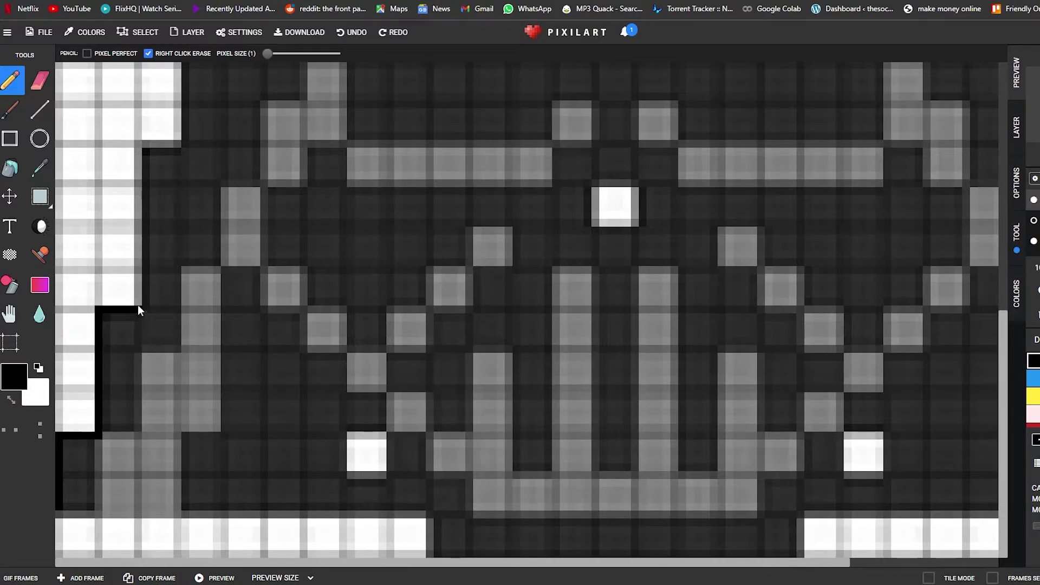
key("ctrl+z")
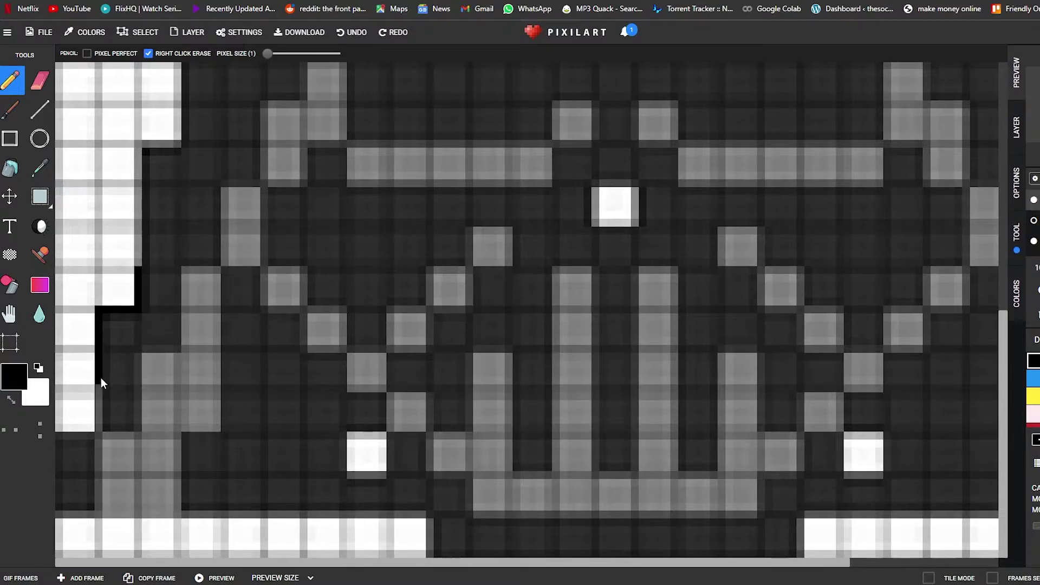
left_click_drag(101, 378, 99, 397)
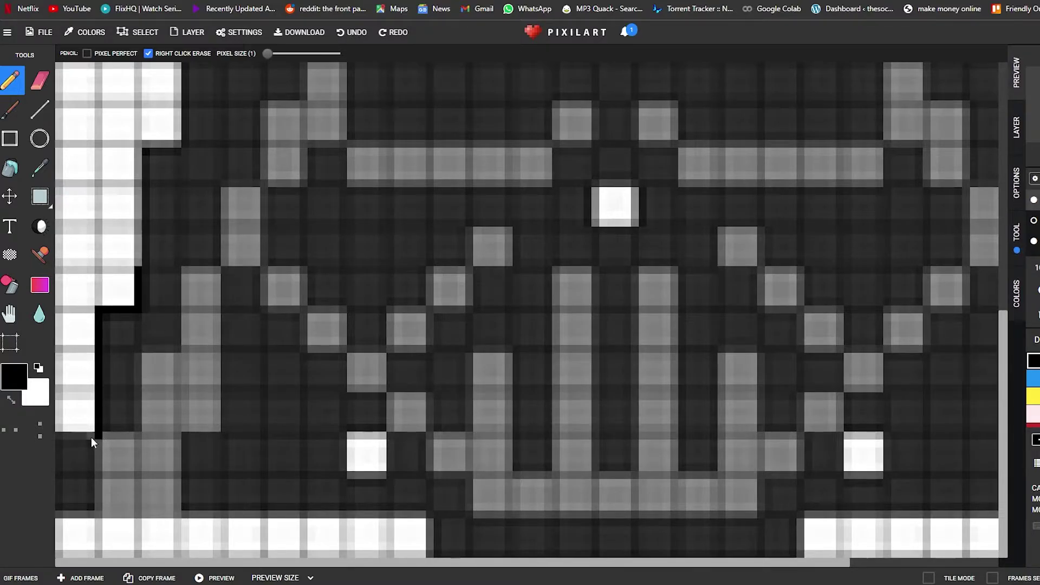
left_click_drag(91, 437, 61, 436)
scroll(108, 379, "up", 4)
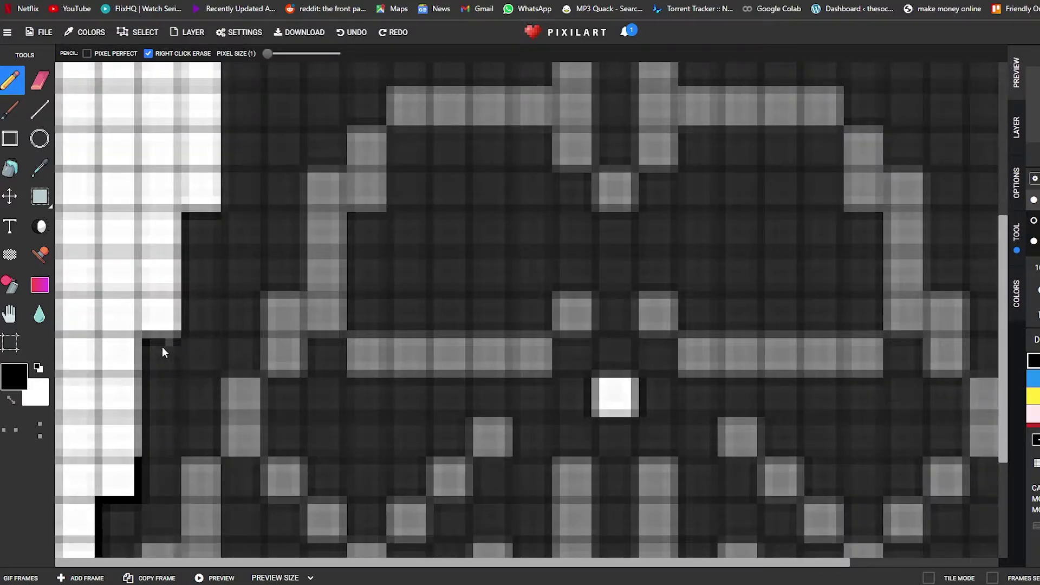
scroll(239, 557, "down", 5)
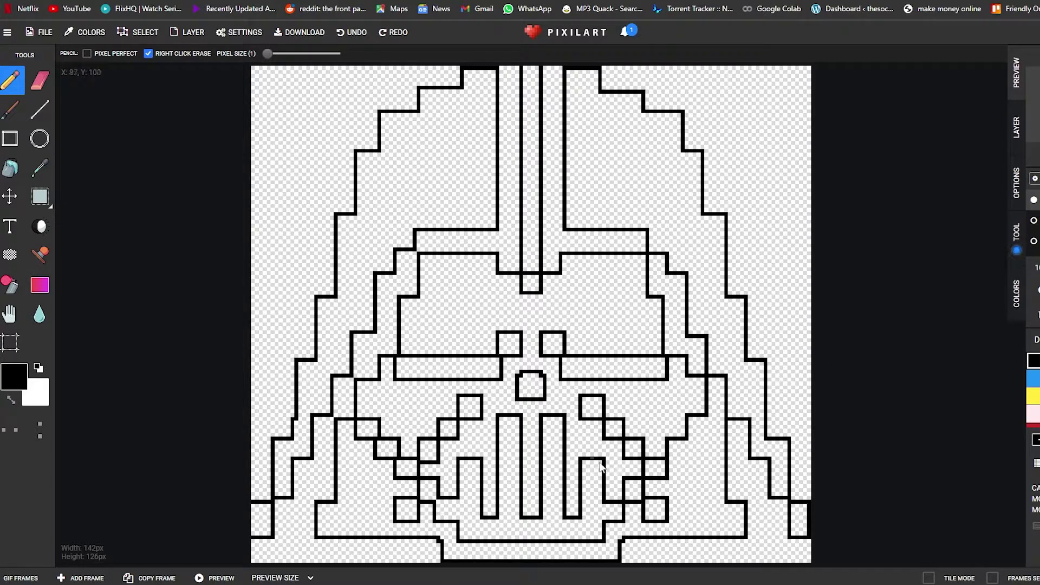
Step: Toggle the visibility of the reference image, white background and outline layers to compare the tracing with the original
left_click(1033, 240)
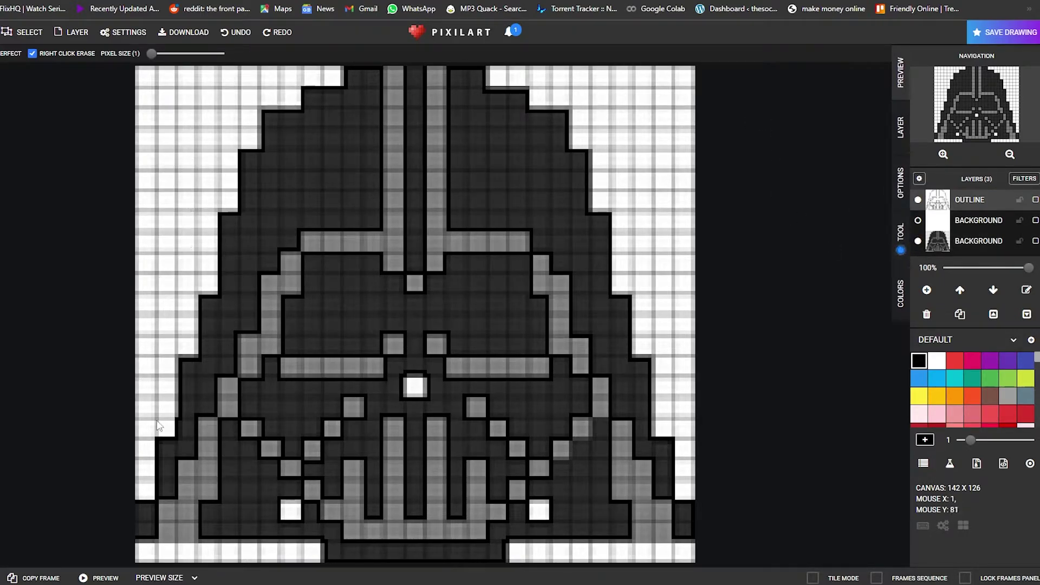
left_click(917, 221)
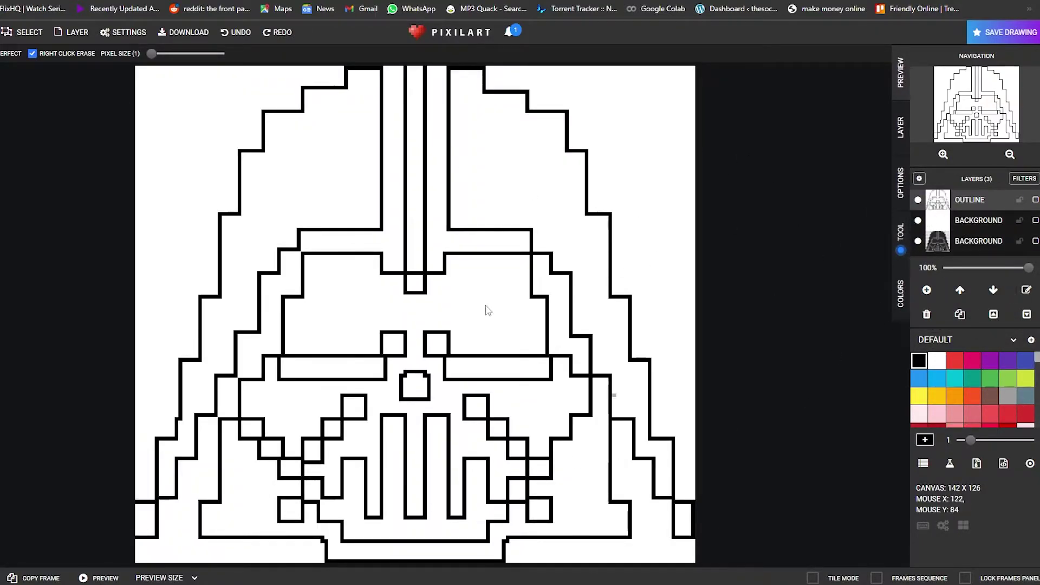
left_click(917, 220)
left_click(917, 242)
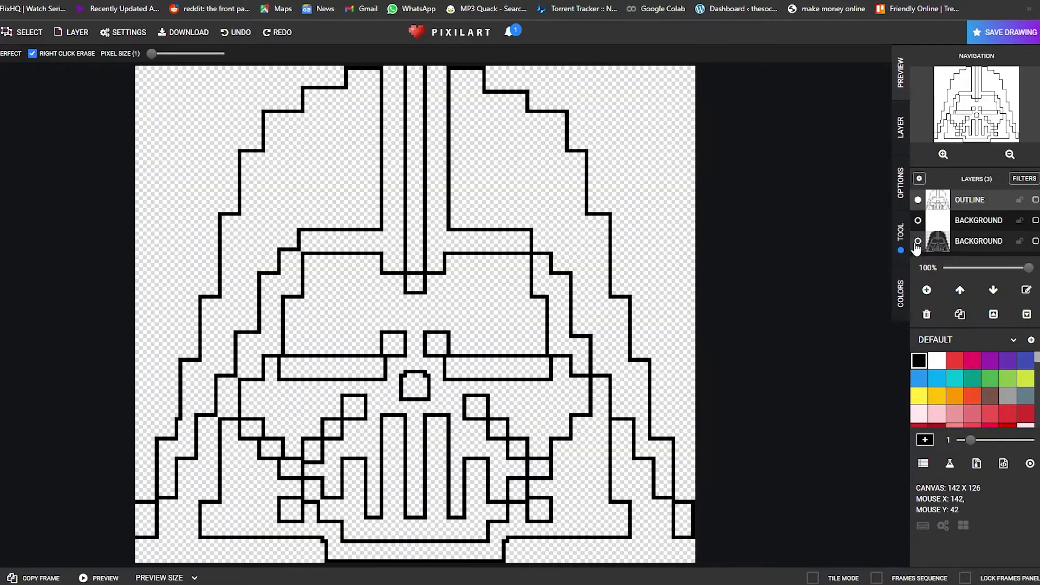
left_click(916, 242)
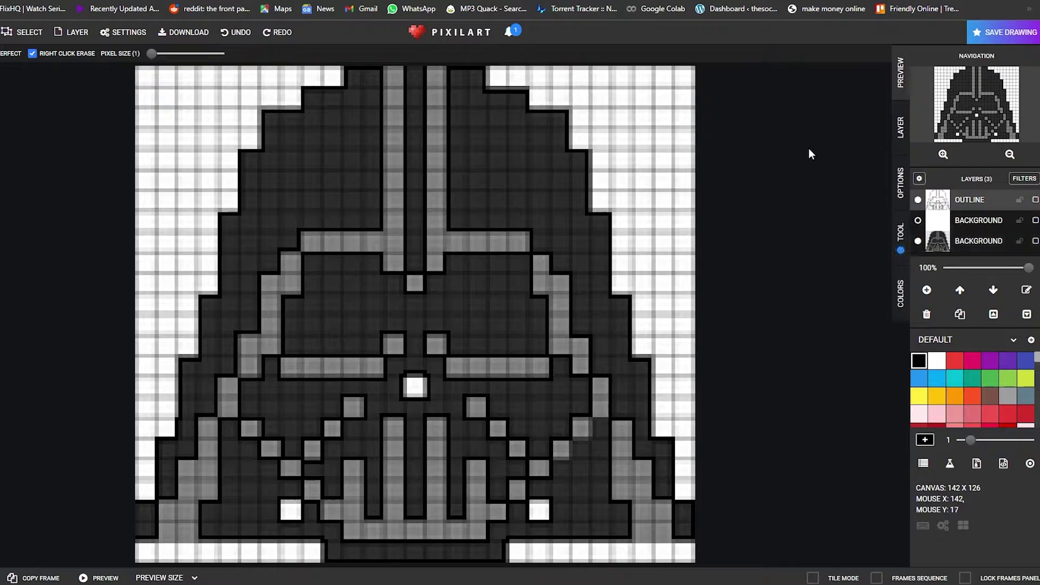
left_click(917, 200)
left_click(917, 200)
left_click(917, 199)
left_click(917, 200)
Step: Add a new layer and name it "colored"
left_click(926, 289)
double_click(968, 199)
type("colored")
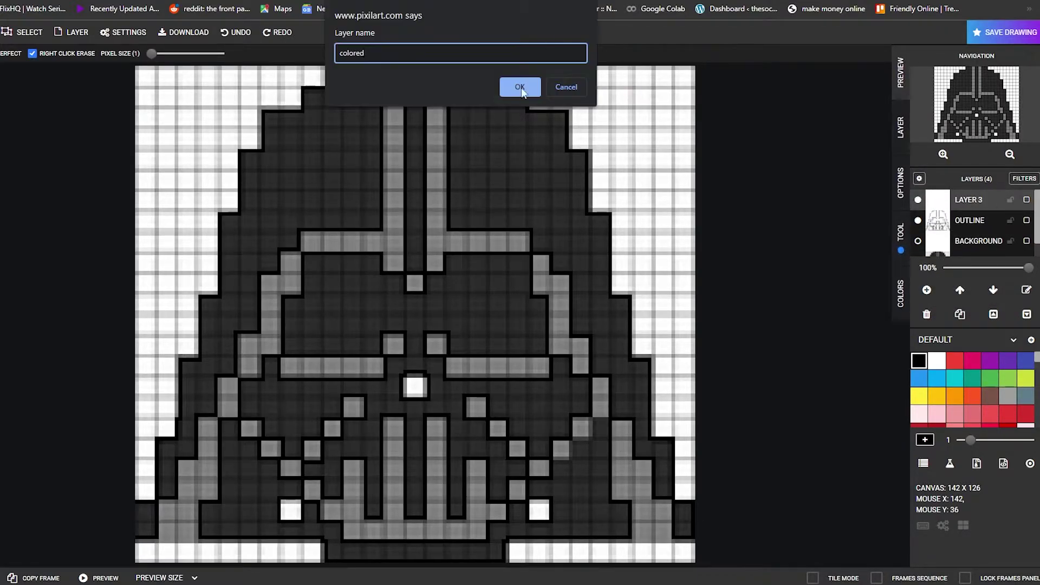
left_click(519, 87)
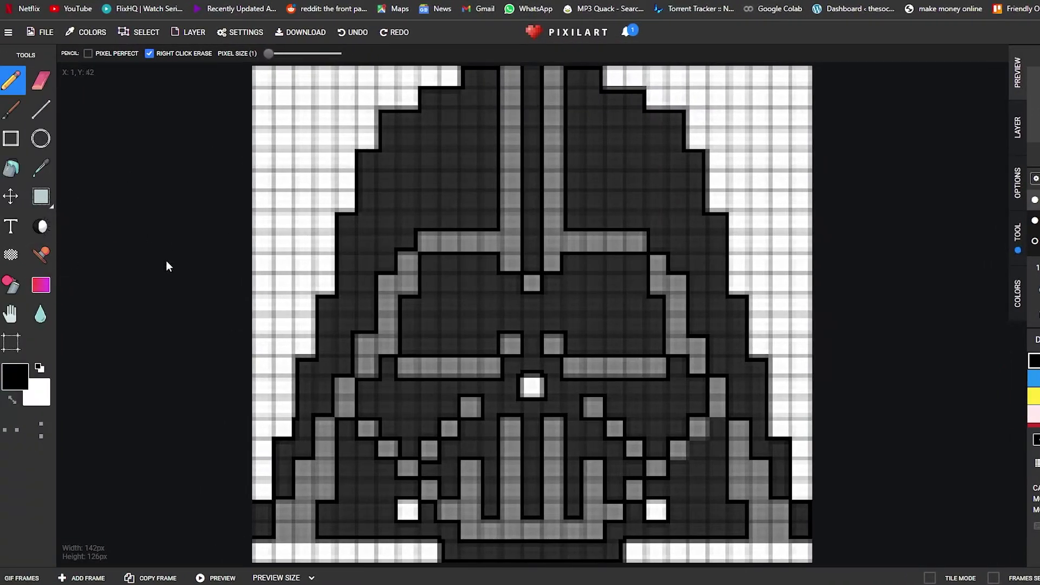
Step: Sample the helmet's dark grey, paint over its upper-left section with a size 10 pencil, and reduce the pencil size to 8
left_click(41, 168)
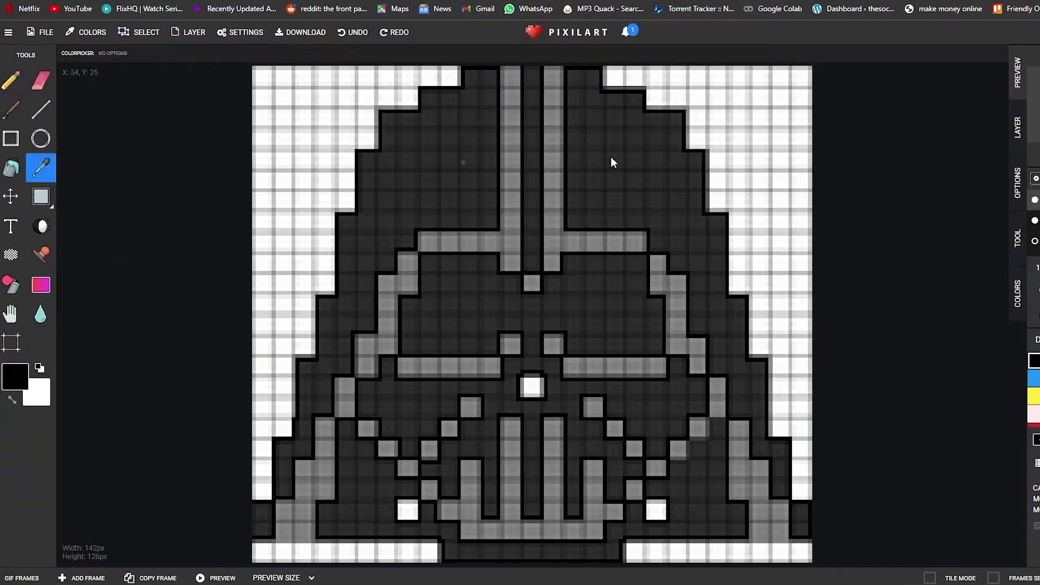
left_click(428, 183)
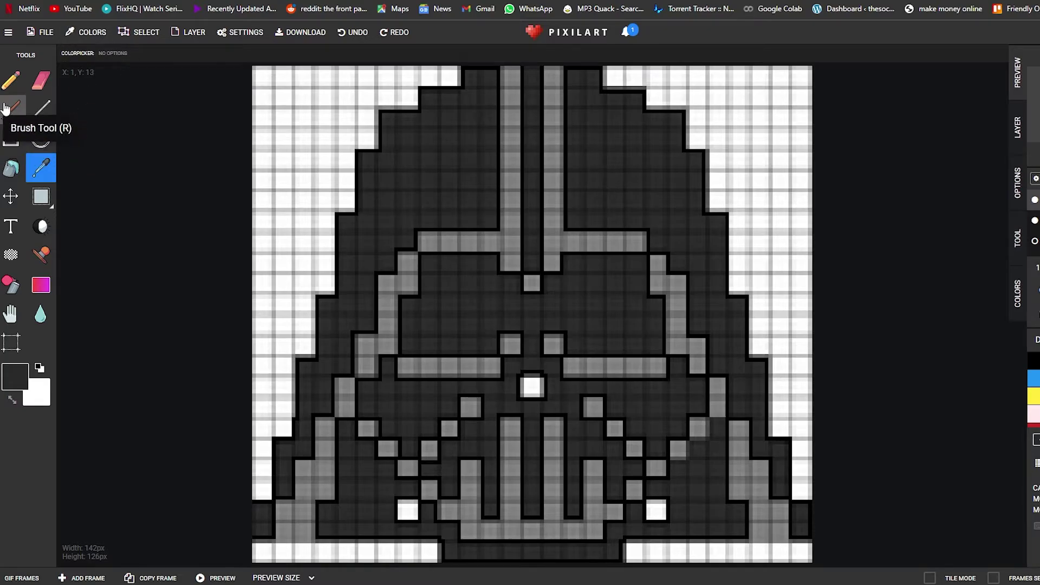
left_click(11, 80)
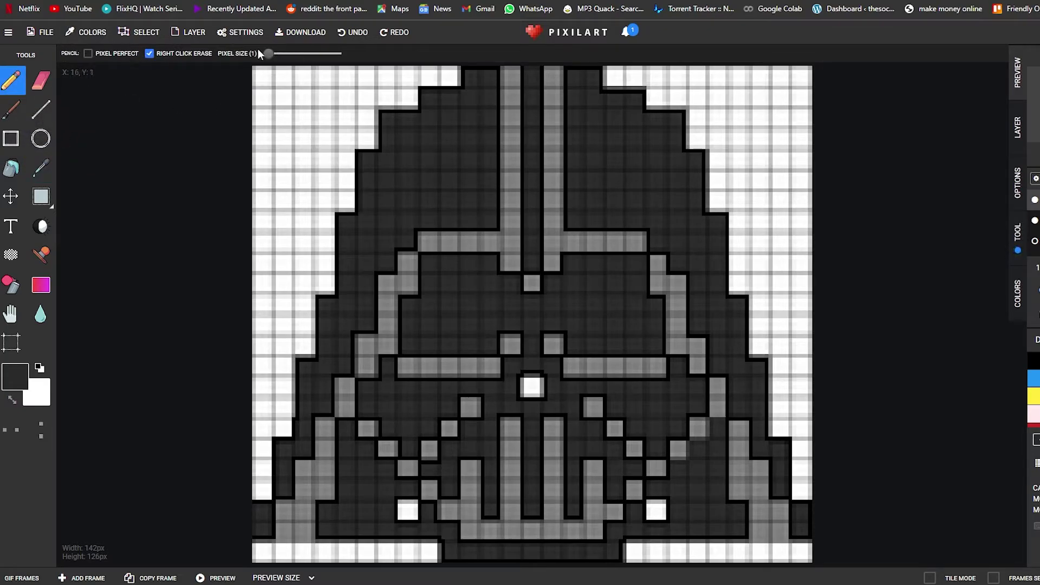
left_click_drag(268, 53, 298, 53)
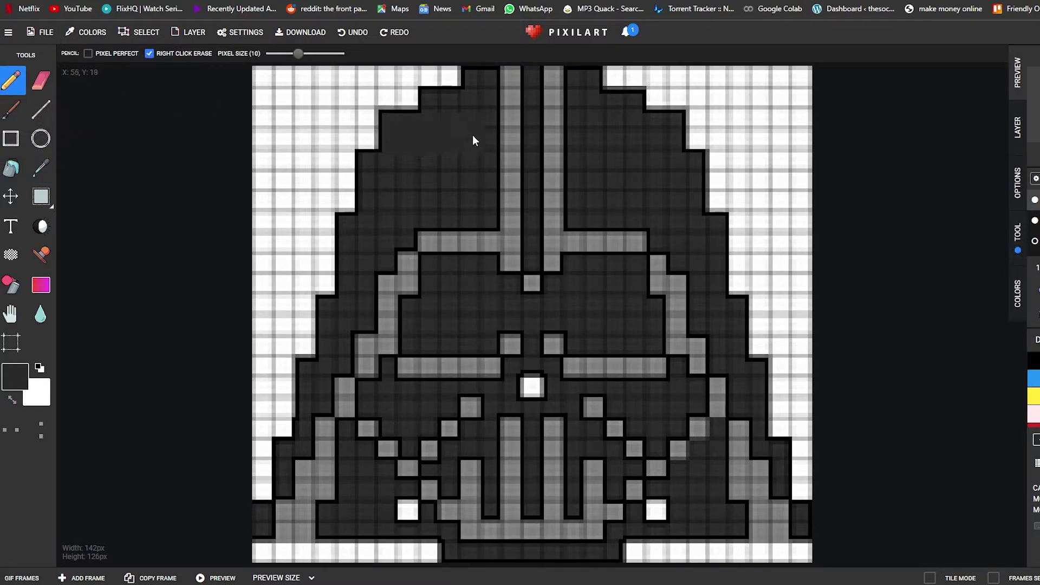
key("bracketleft")
key("bracketleft")
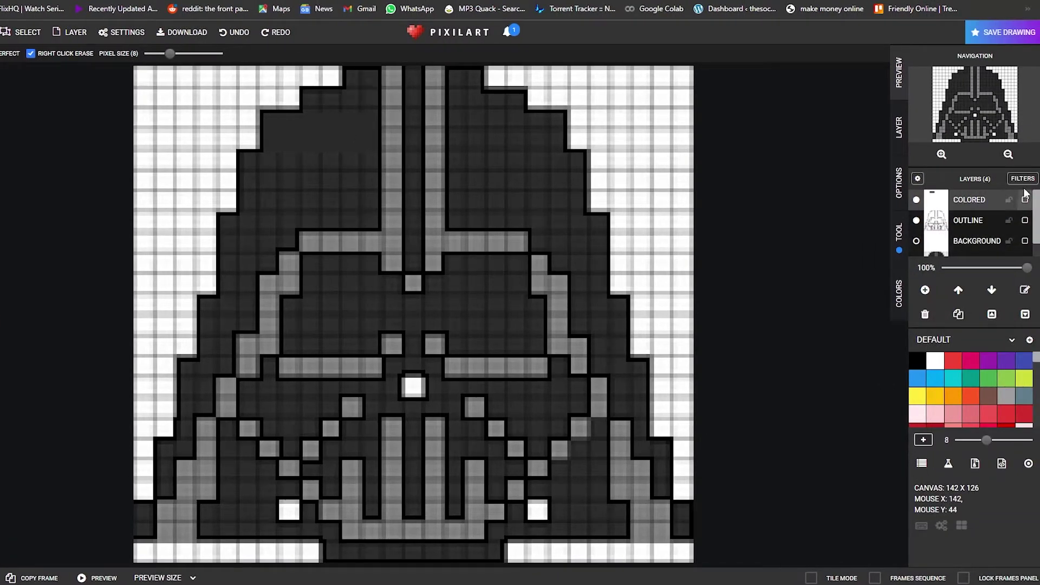
Step: Move the colored layer below the outline layer and fill the rest of the helmet's outer left area with the Bucket tool
left_click_drag(964, 202, 976, 222)
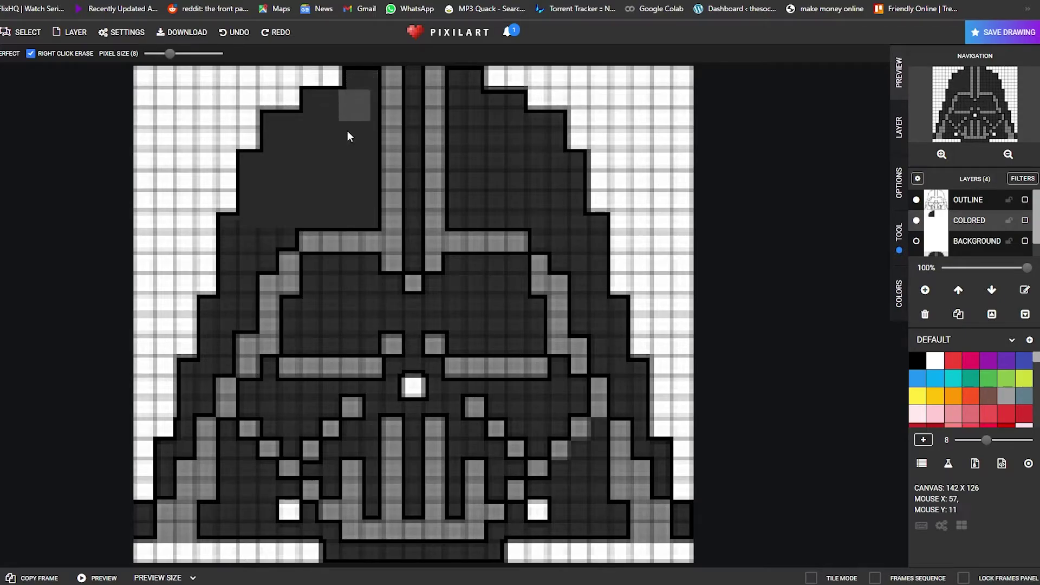
key("b")
left_click(269, 247)
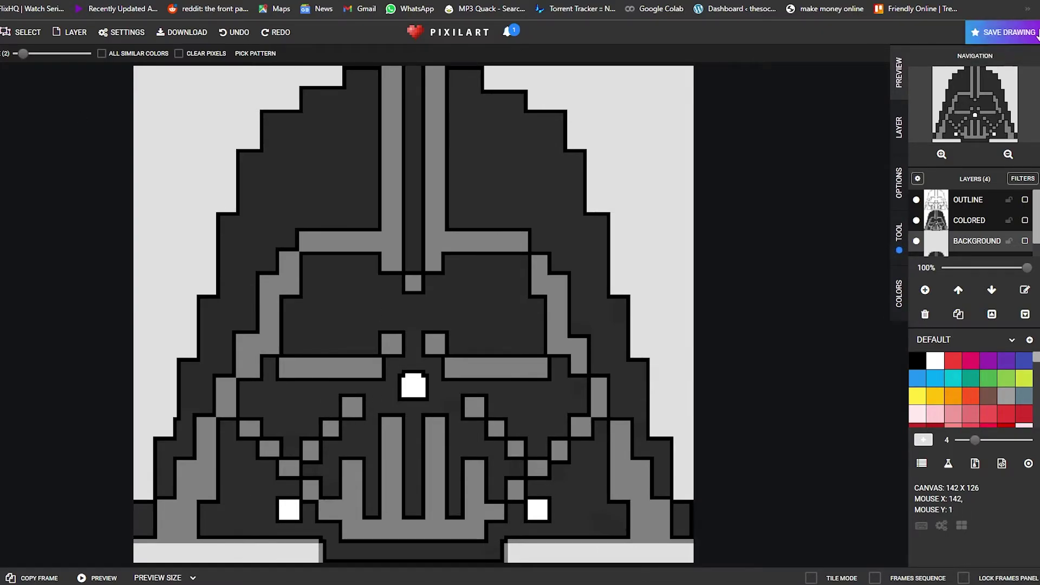
Step: Review the options for saving the drawing online and downloading it as a PNG, leaving without exporting
left_click(1002, 32)
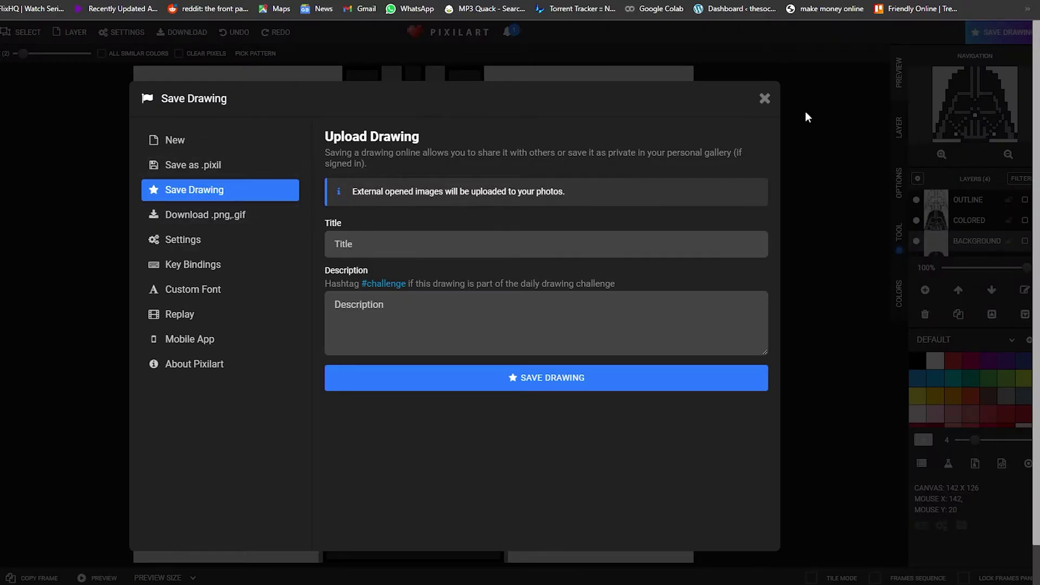
left_click(764, 98)
left_click(1002, 32)
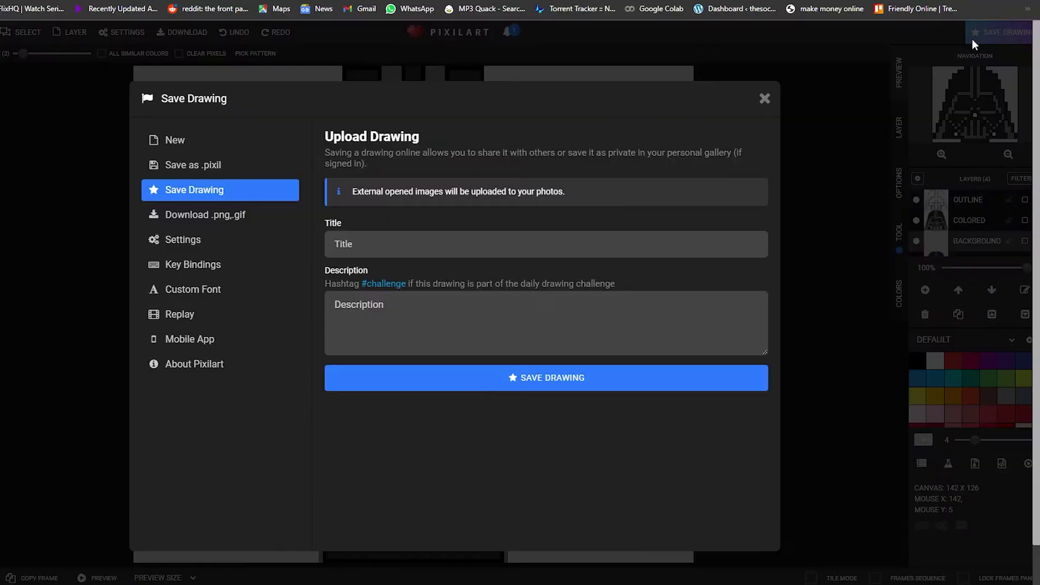
left_click(219, 217)
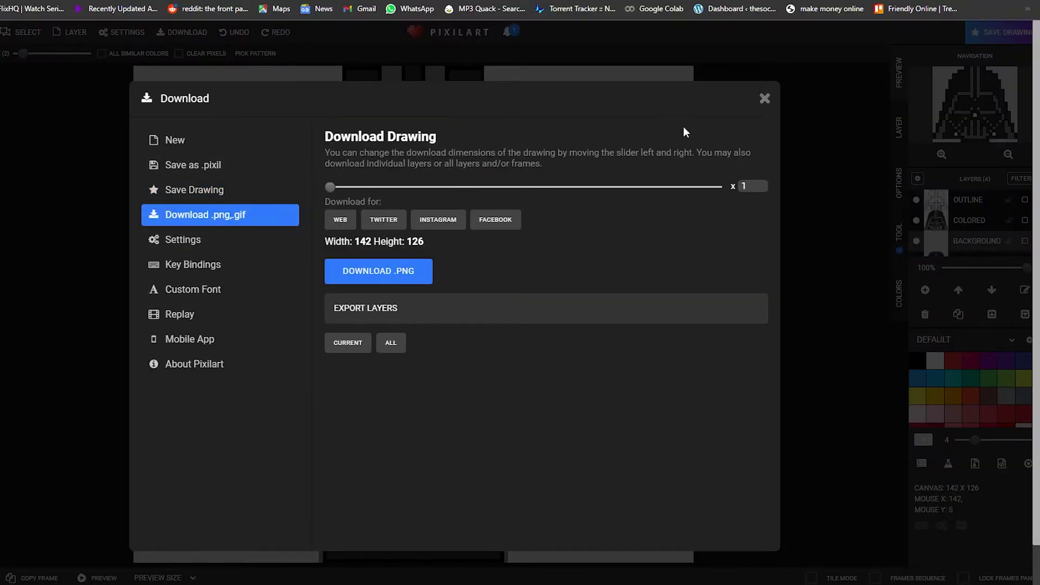
left_click(764, 98)
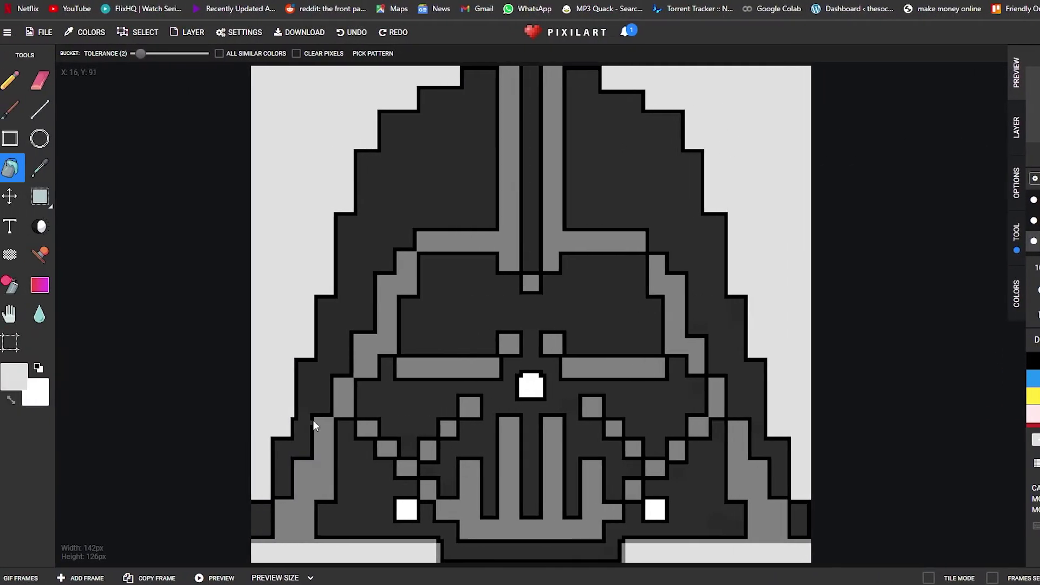
Step: Try resizing the canvas to 568 by 505 px with Resize Contents off, and revert to the original canvas
left_click(40, 32)
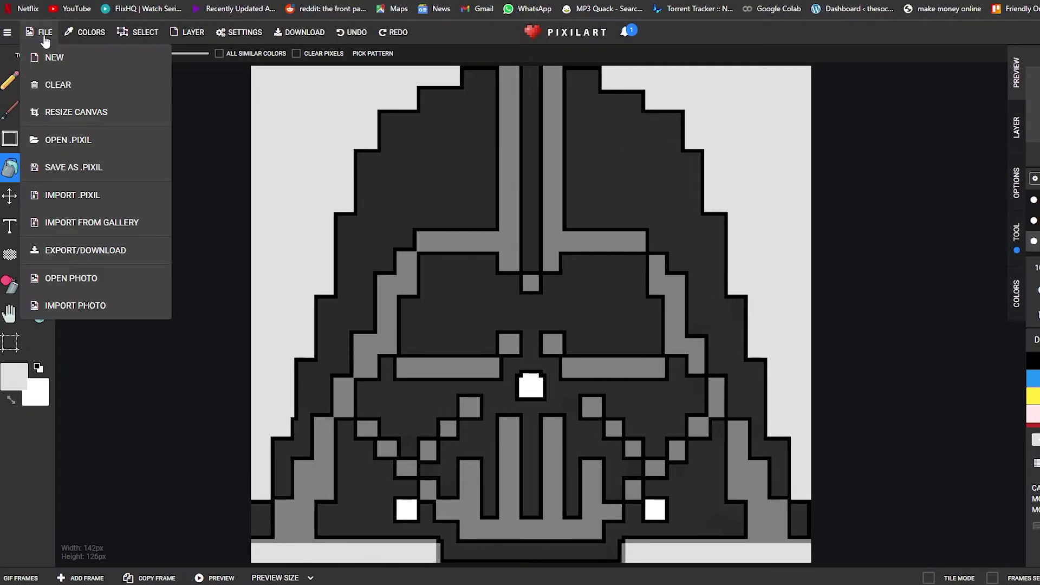
left_click(117, 121)
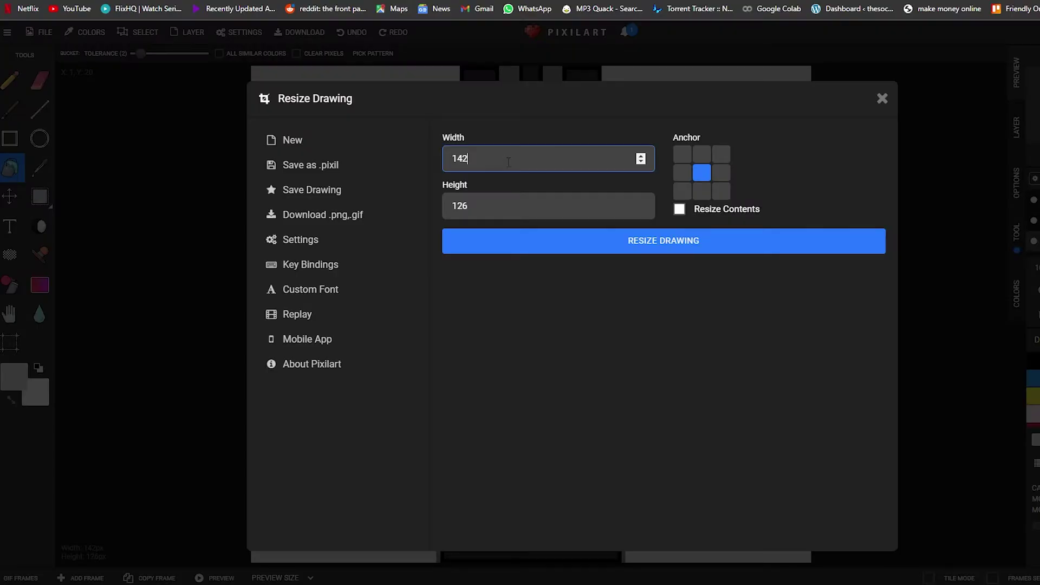
double_click(508, 162)
type("568")
key("Tab")
type("50")
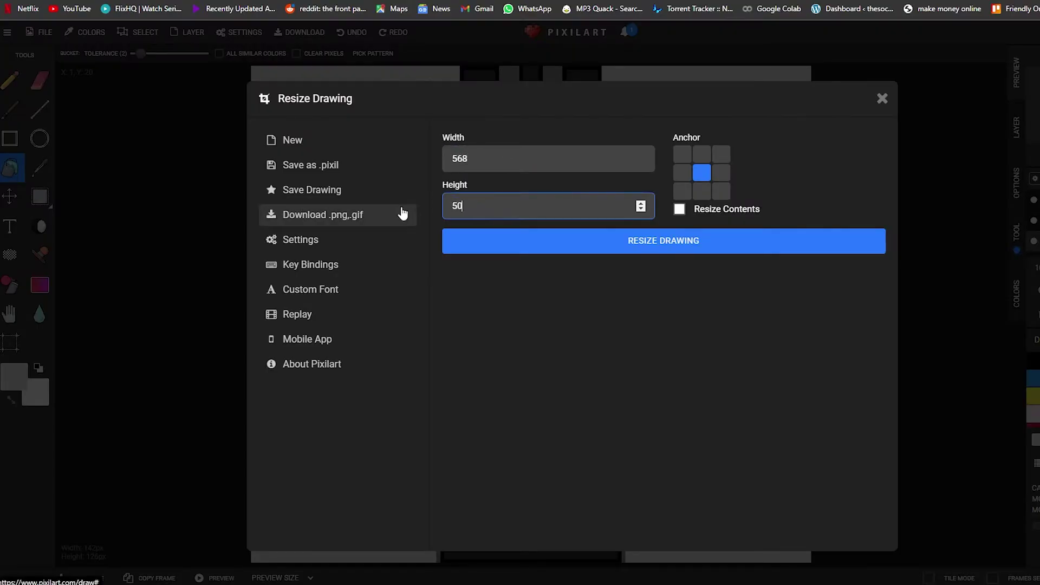
type("5")
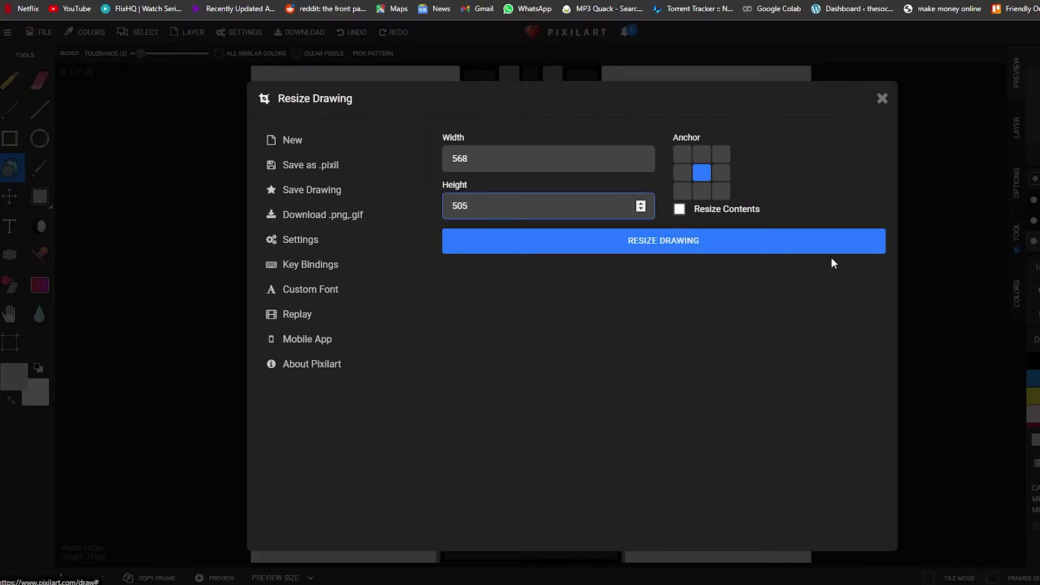
left_click(679, 209)
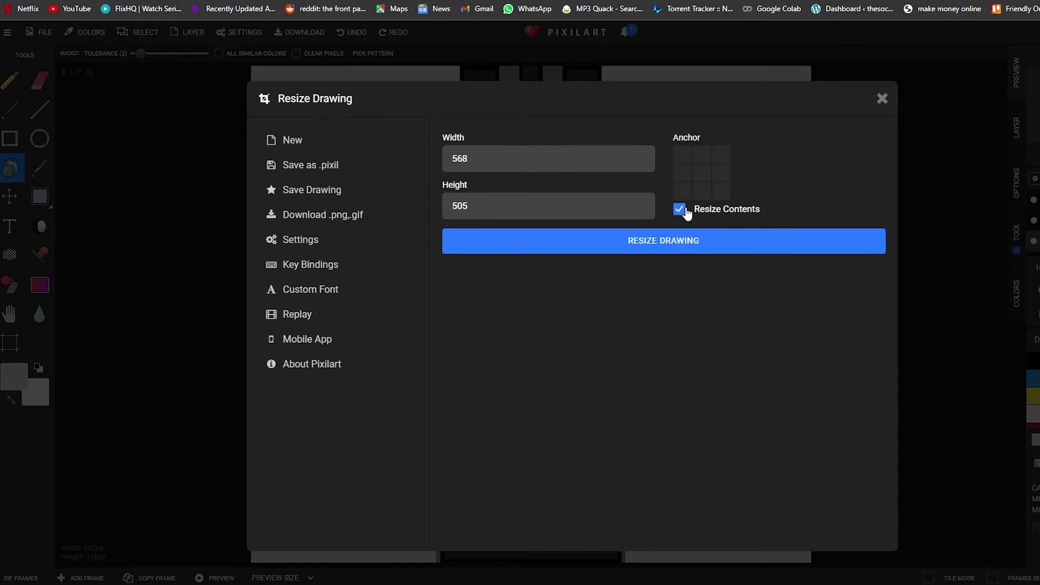
left_click(679, 209)
left_click(691, 248)
scroll(553, 360, "up", 2)
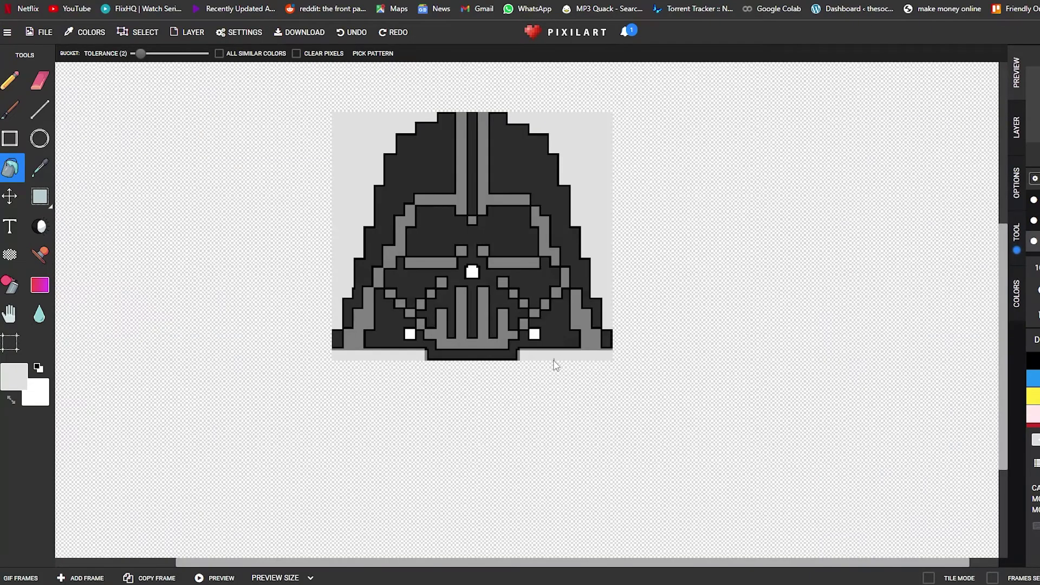
scroll(456, 347, "down", 3)
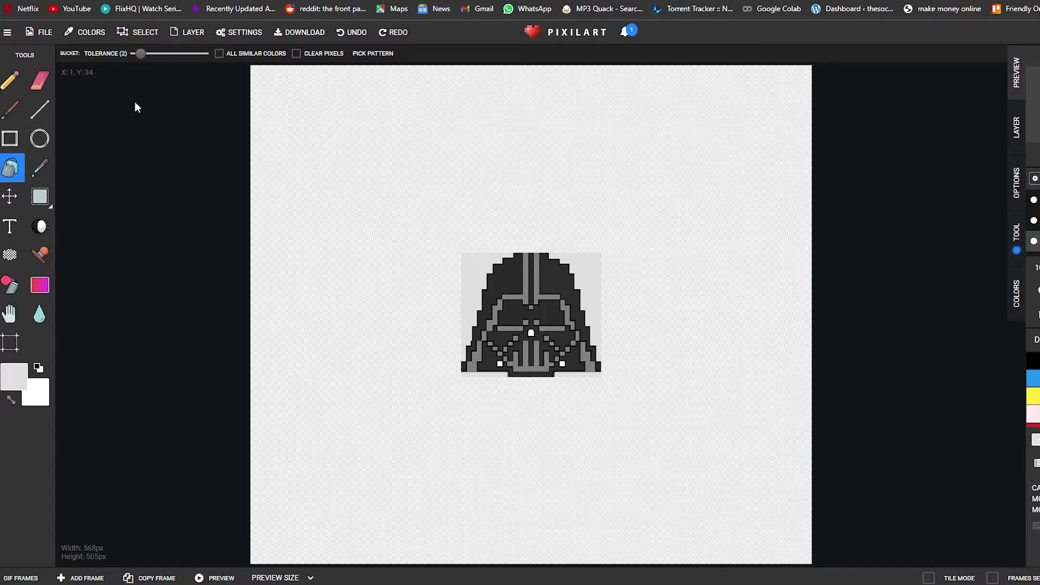
scroll(441, 174, "up", 3)
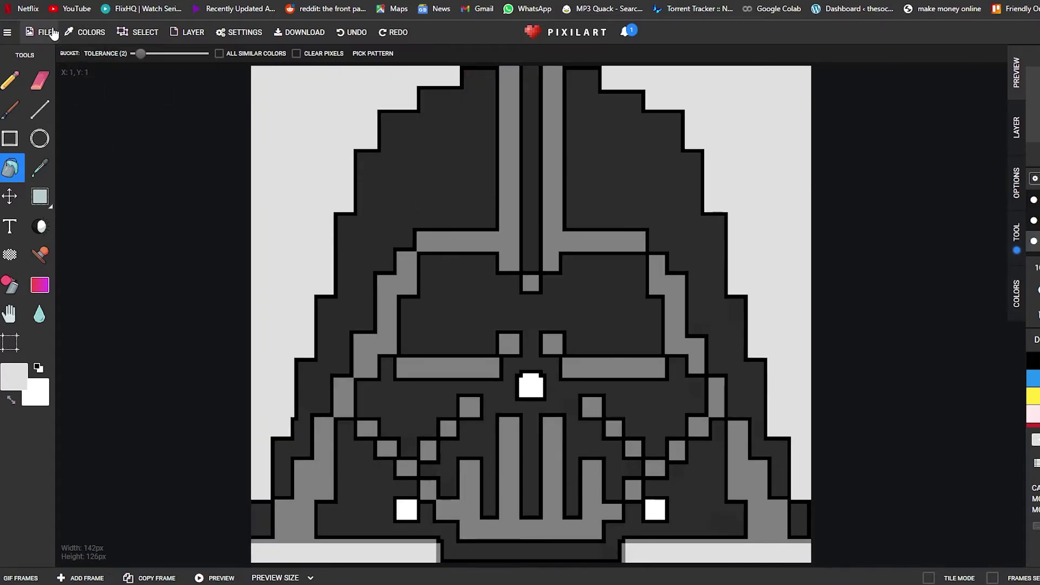
Step: Check the original image's dimensions in the image resizer tab and resize the drawing to 568 by 505 px with Resize Contents on
left_click(108, 111)
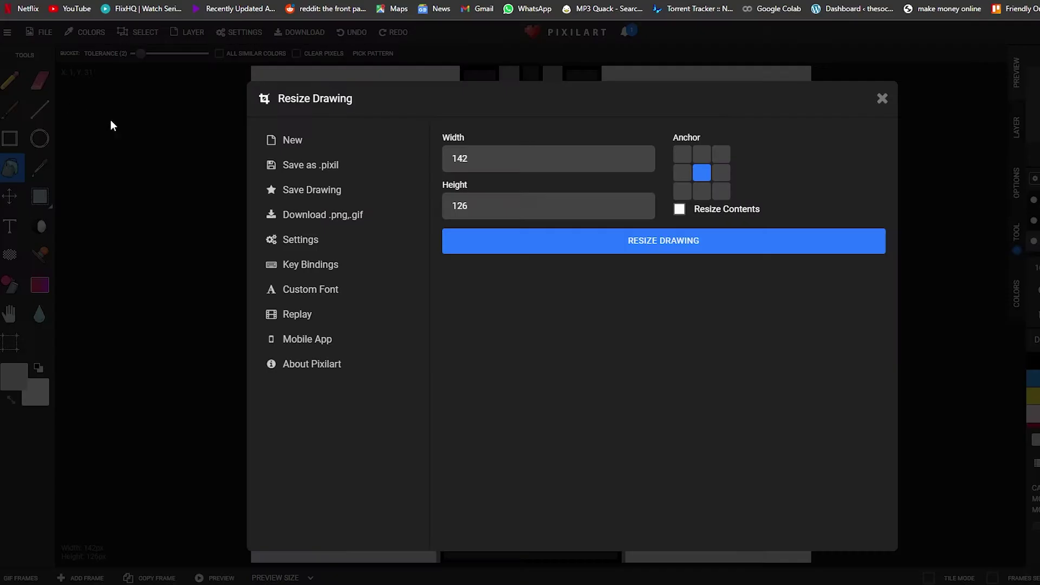
double_click(522, 169)
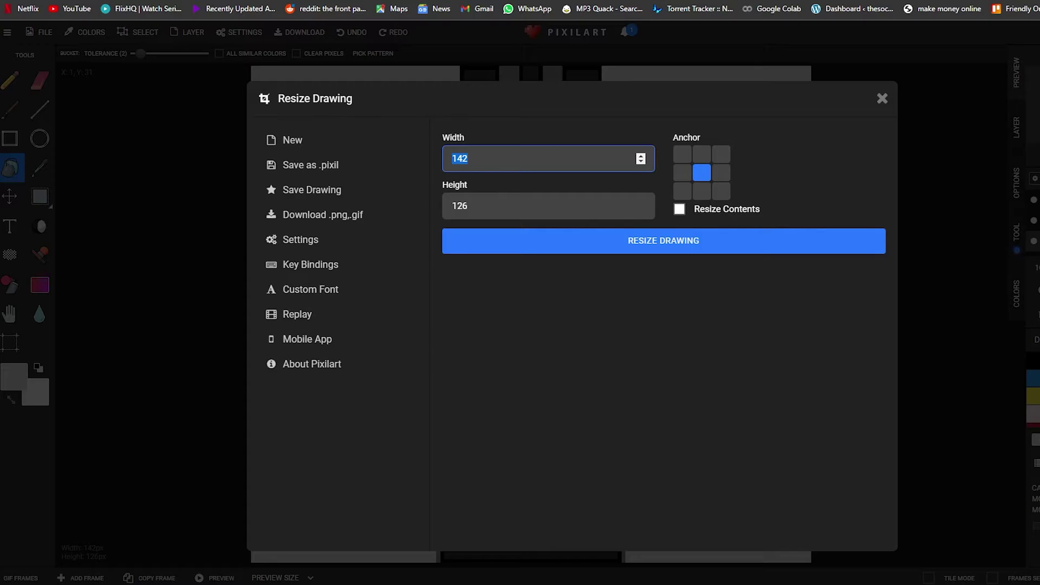
type("565")
double_click(504, 205)
type("502")
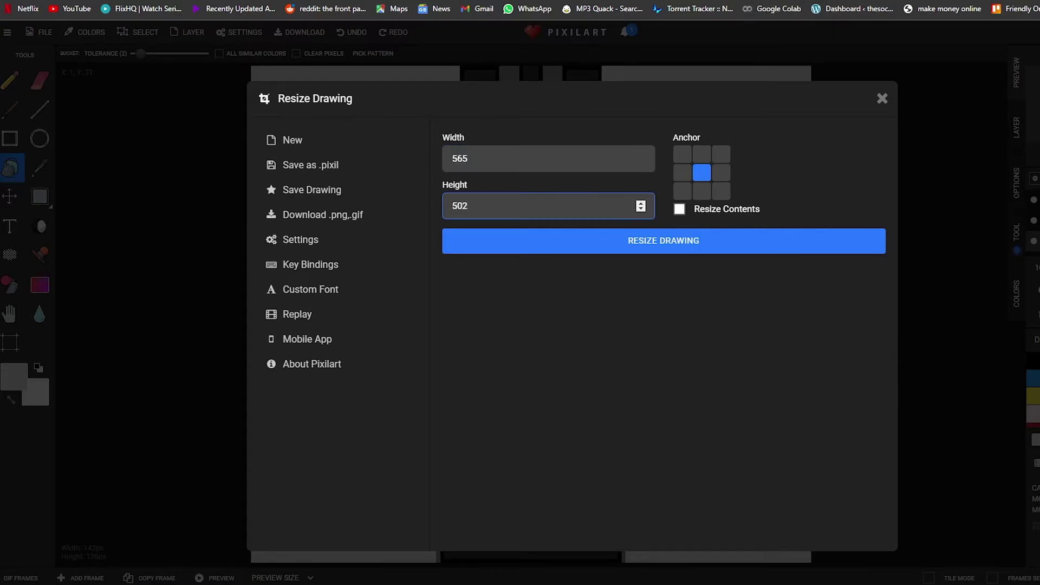
key("ctrl+Tab")
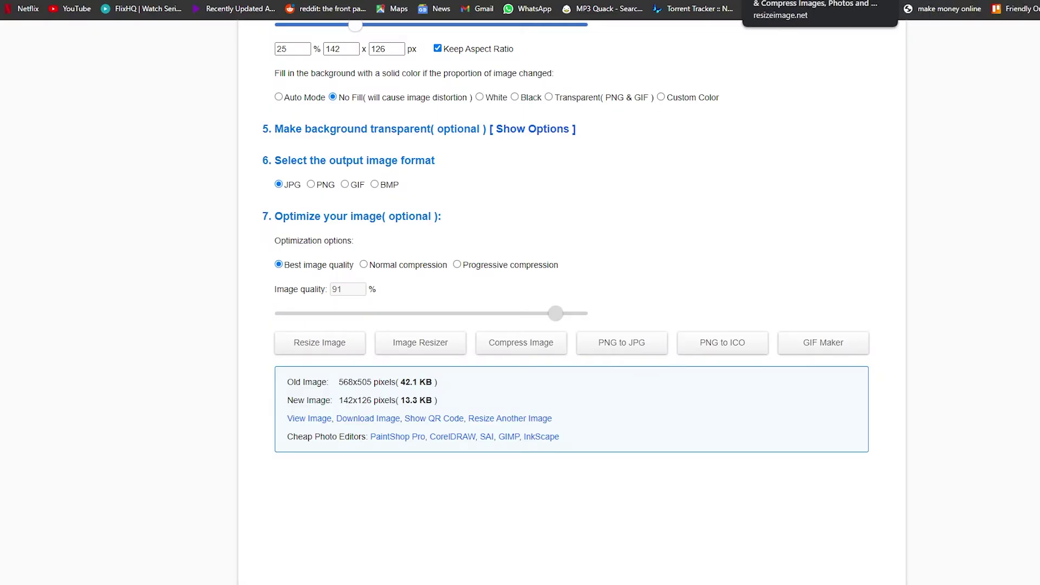
key("ctrl+shift+Tab")
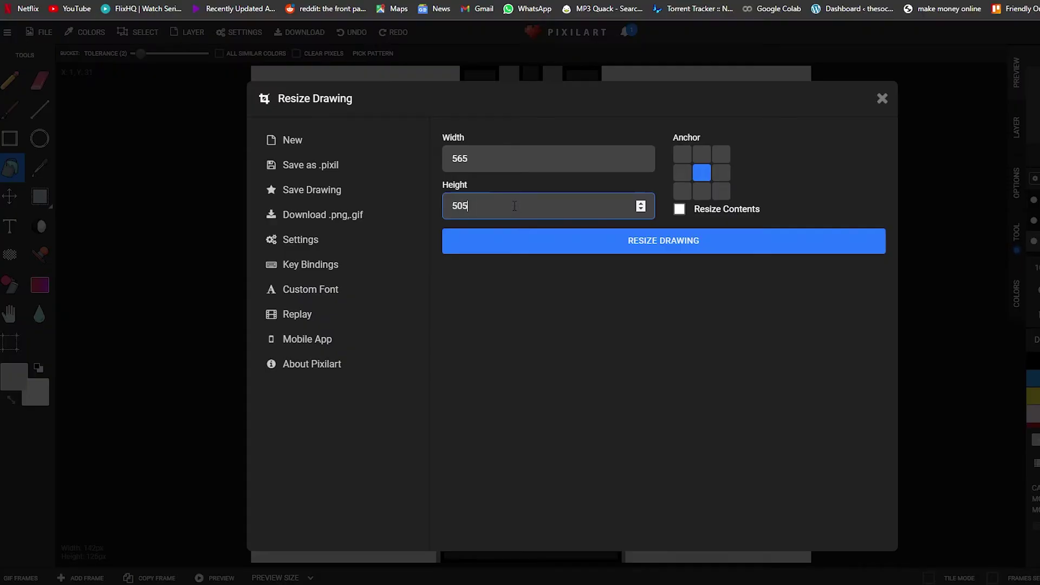
double_click(495, 159)
type("56")
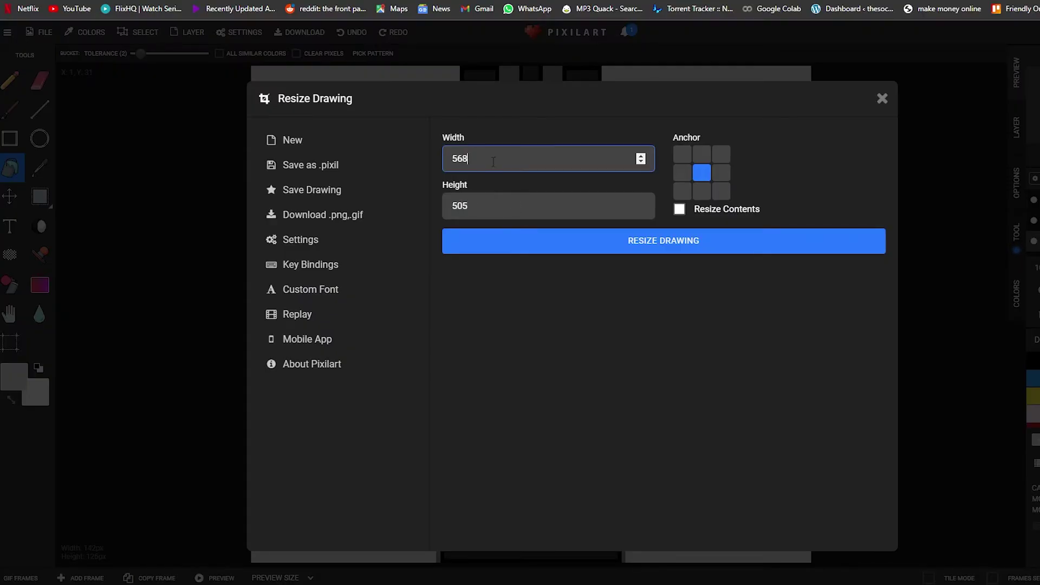
left_click(679, 209)
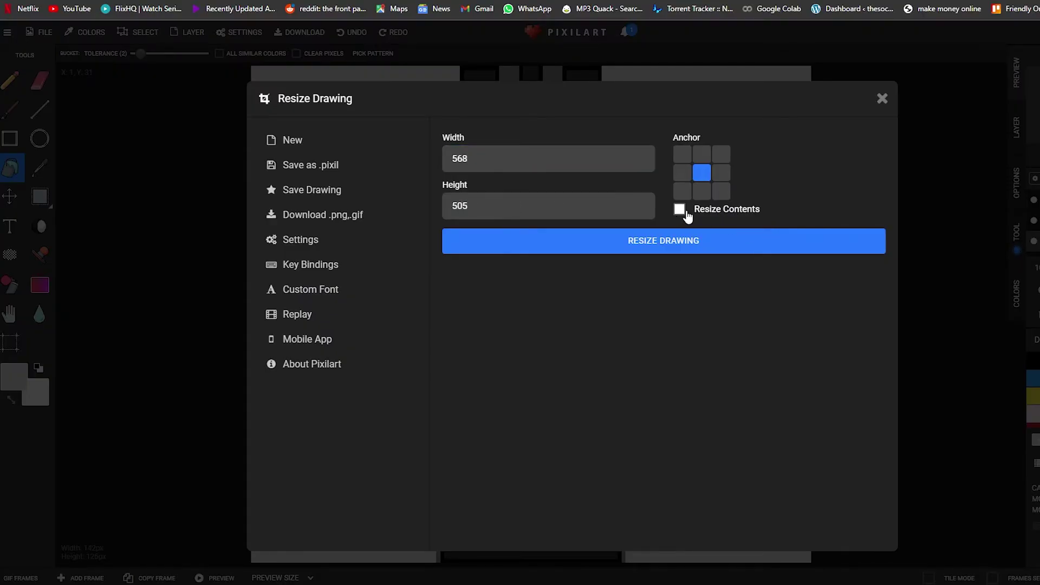
left_click(689, 246)
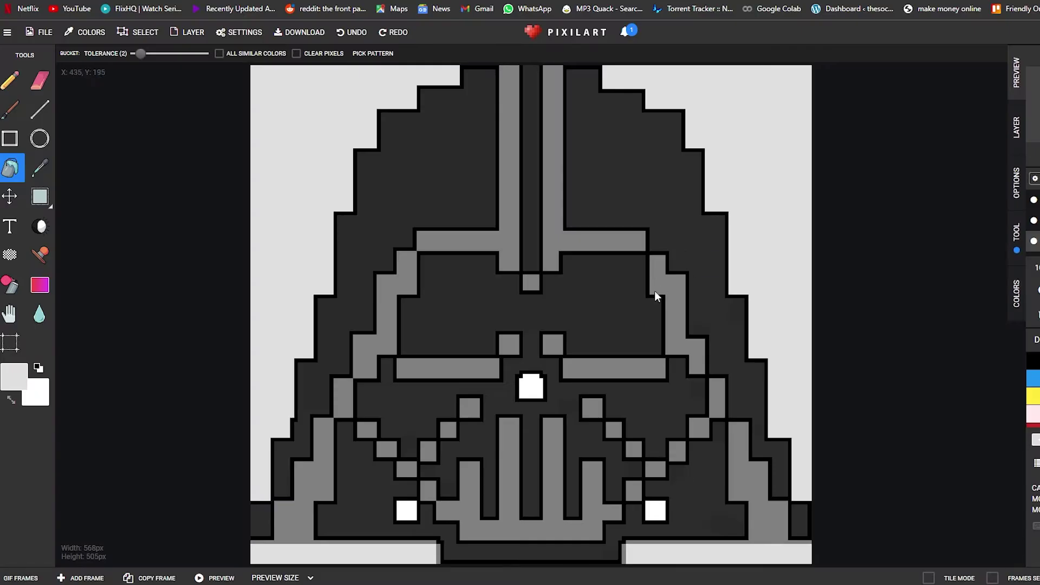
Step: Start a PNG download of the drawing at 1x scale and choose the Saved Pictures folder as its destination
left_click(40, 32)
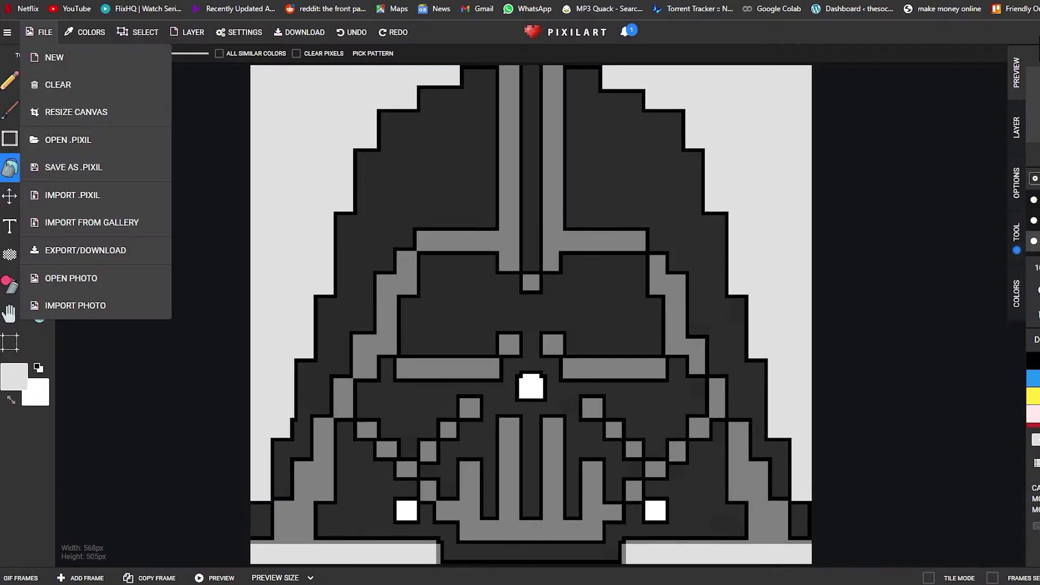
key("ctrl+s")
left_click(338, 214)
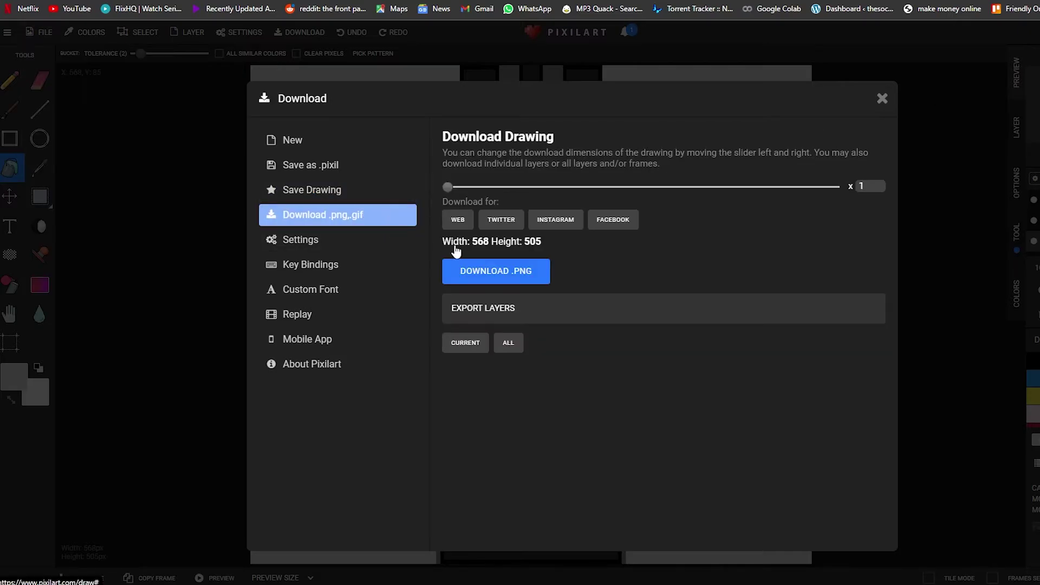
left_click(538, 271)
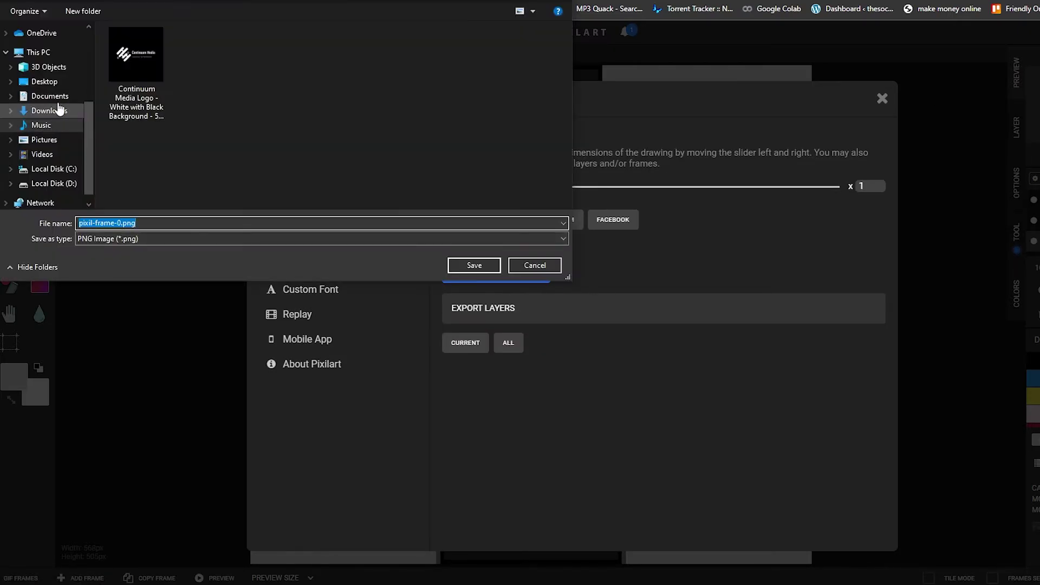
left_click(44, 155)
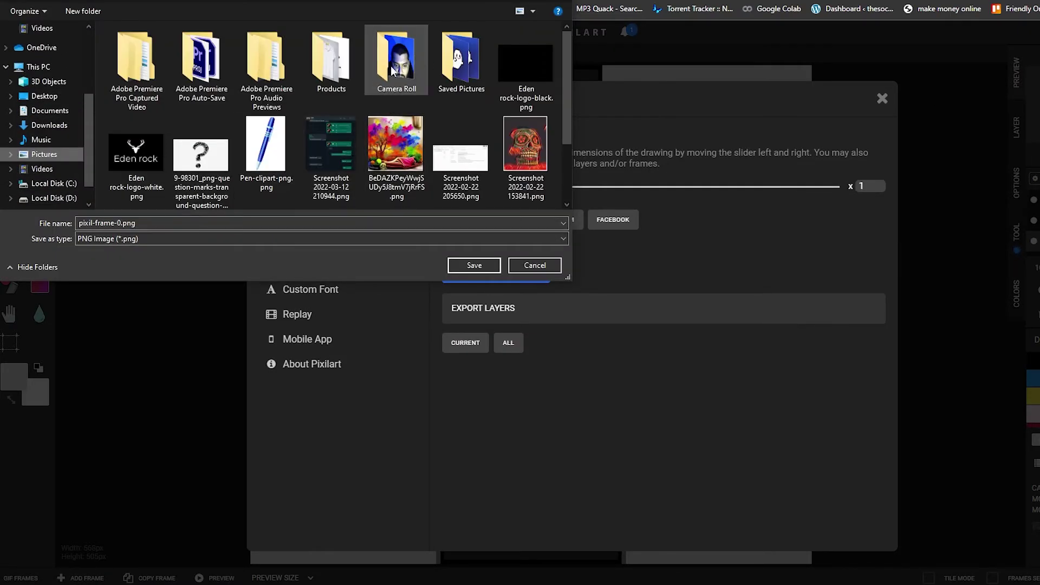
scroll(409, 108, "down", 3)
left_click(475, 266)
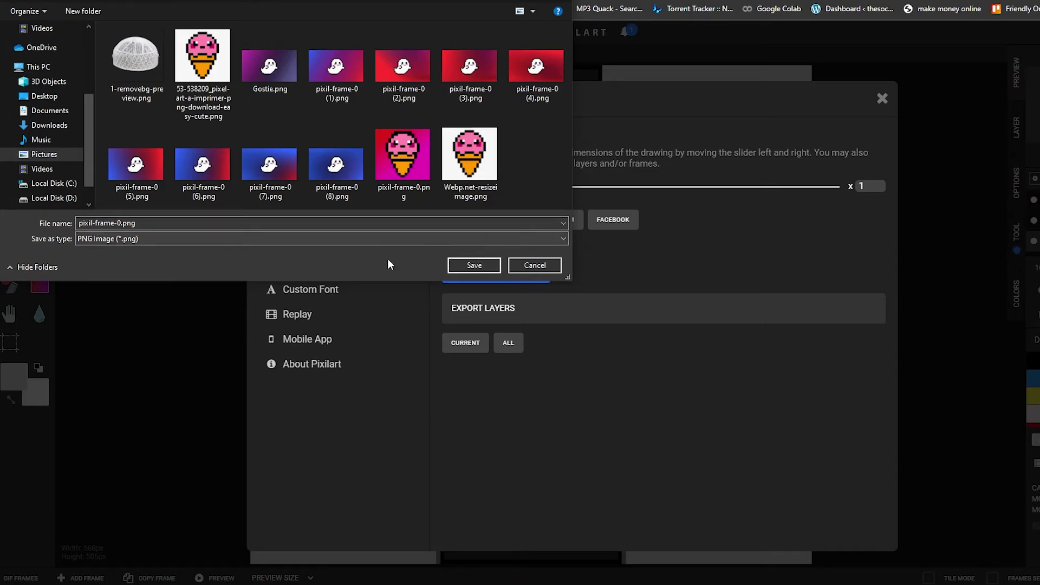
Step: Save the exported image as Darth.png and close the download dialog
left_click(118, 223)
key("ctrl+a")
type("Darth.png")
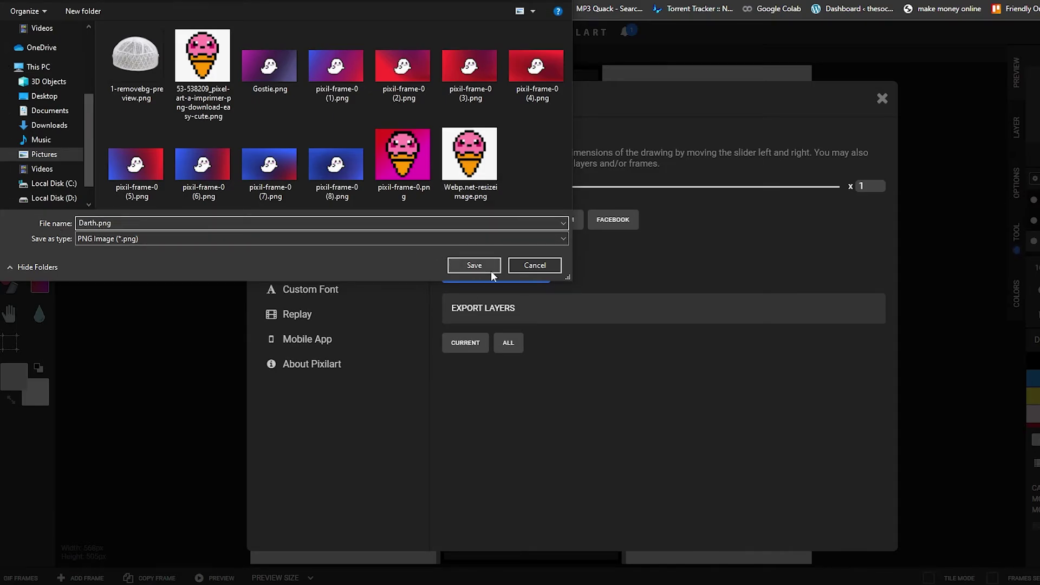
left_click(491, 270)
left_click(882, 98)
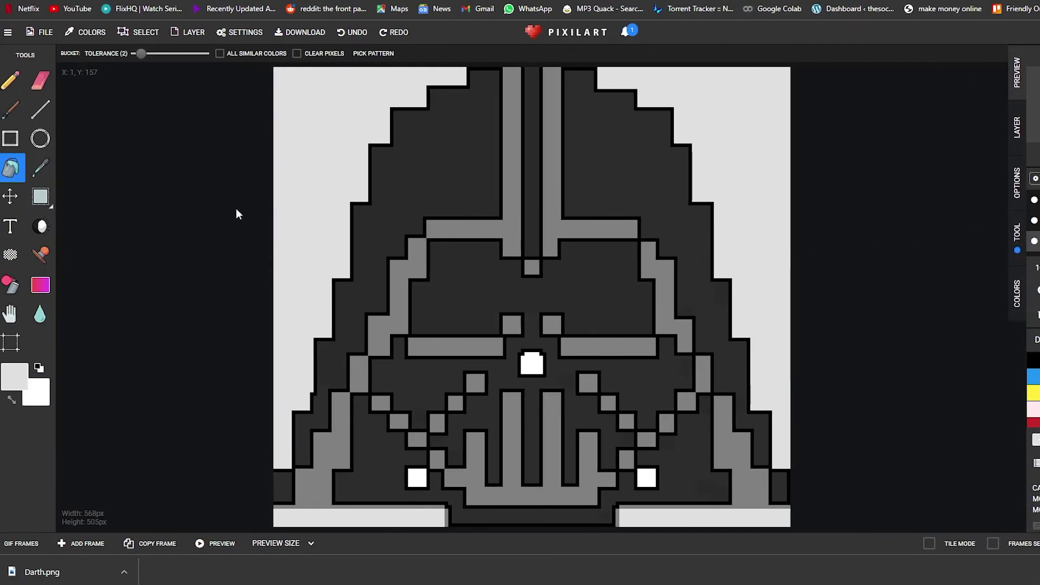
Step: Choose the Gradient tool and set the primary color to bright red
left_click(41, 287)
left_click(14, 376)
left_click(110, 413)
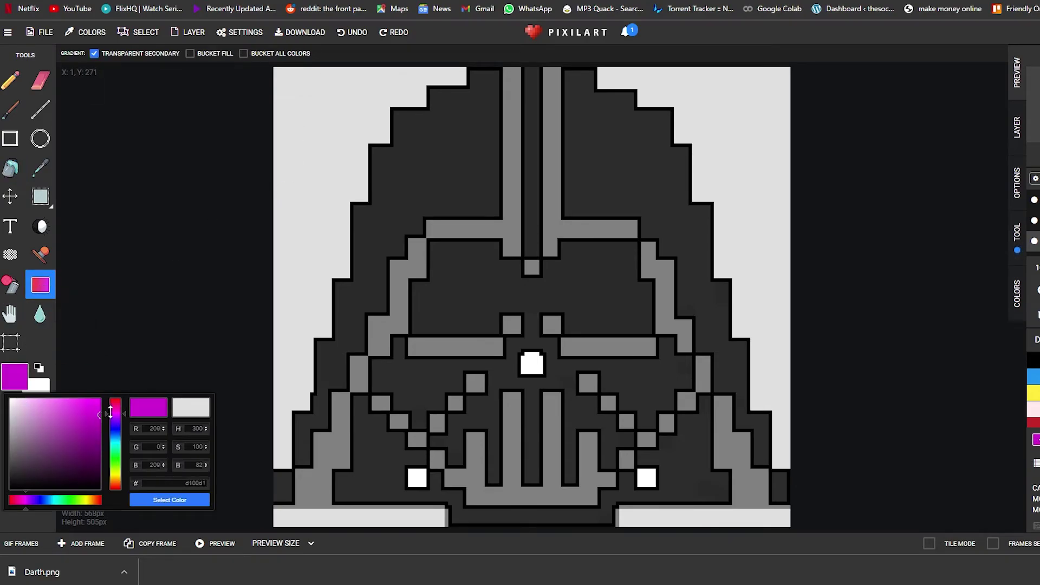
left_click_drag(110, 413, 111, 399)
left_click(169, 499)
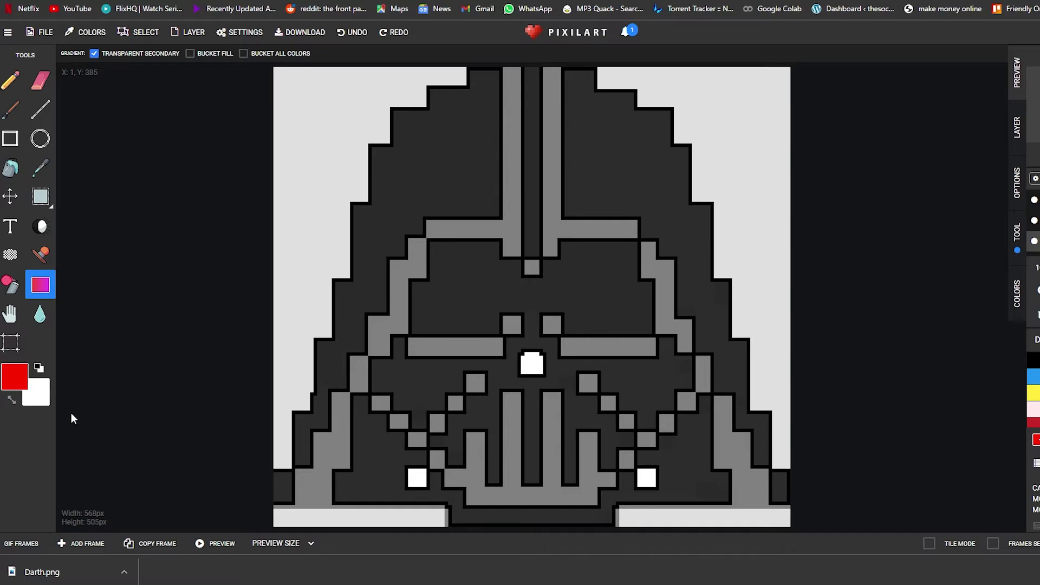
Step: Set the secondary color to magenta and apply a diagonal red-to-magenta gradient across the background, with red starting at the upper-left corner
left_click(43, 405)
left_click(109, 478)
left_click(140, 460)
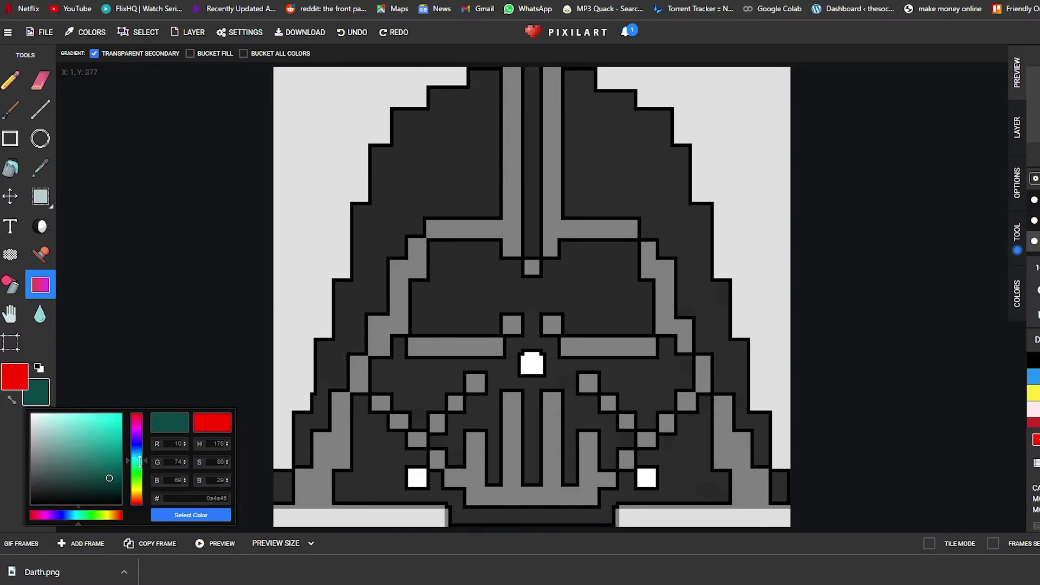
mouse_move(140, 460)
left_mouse_down()
mouse_move(140, 495)
mouse_move(150, 429)
mouse_move(137, 404)
left_mouse_up()
left_click(190, 515)
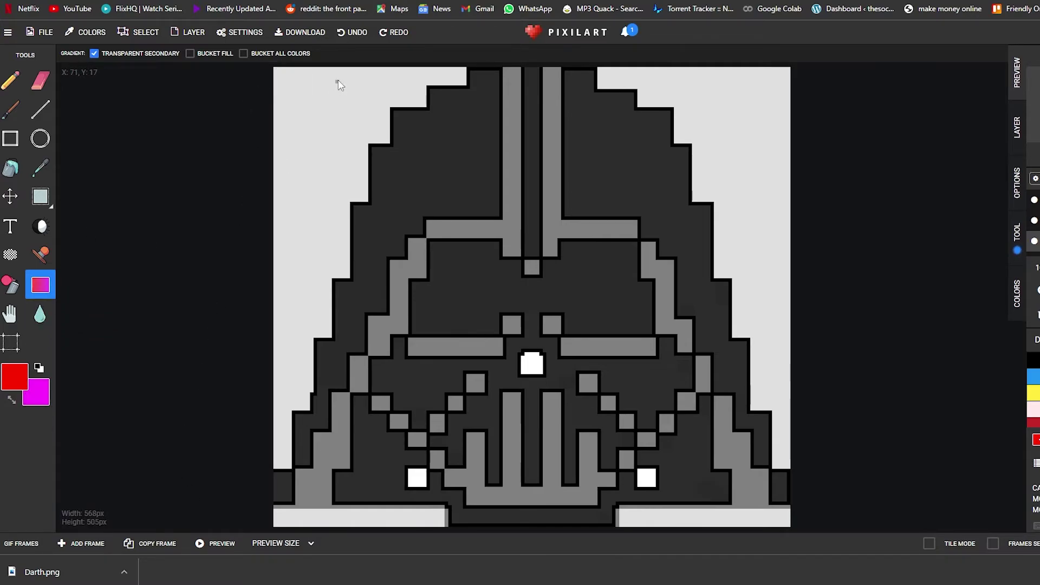
left_click_drag(275, 73, 246, 84)
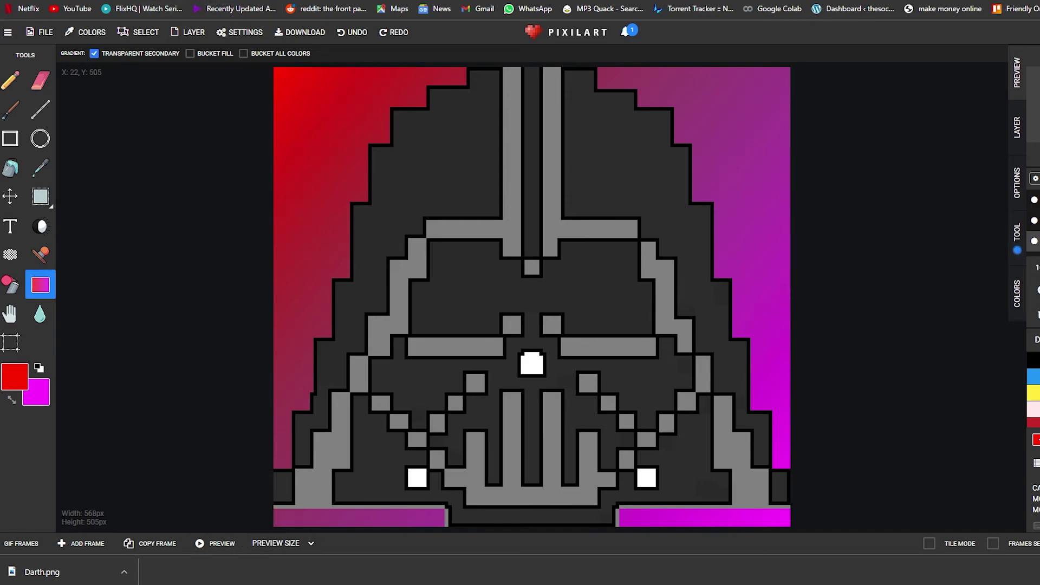
Step: Open the Saved Pictures folder and view Gostie.png and the other ghost background variants in the photo viewer
left_click(249, 512)
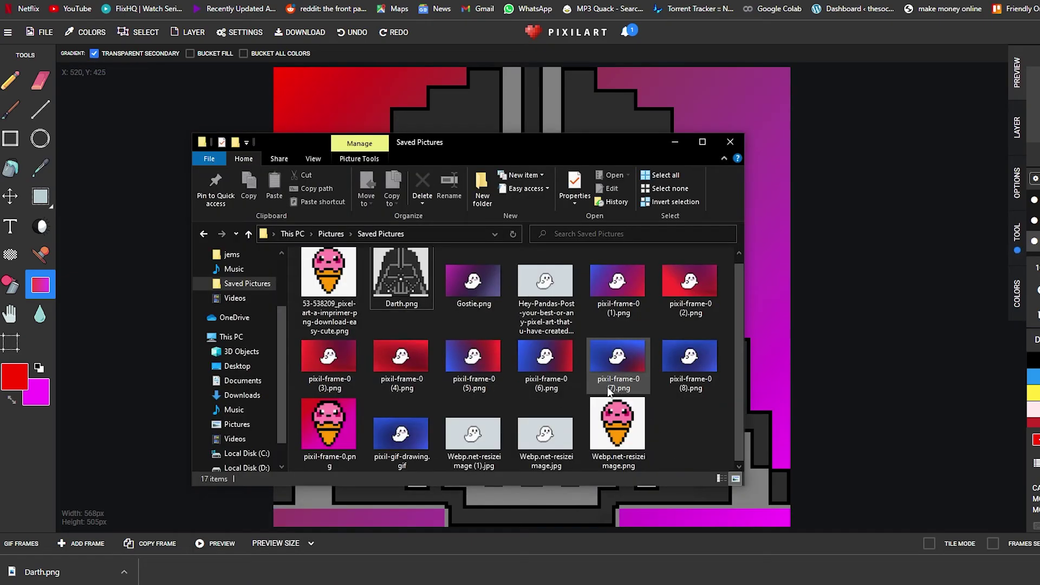
left_click(702, 142)
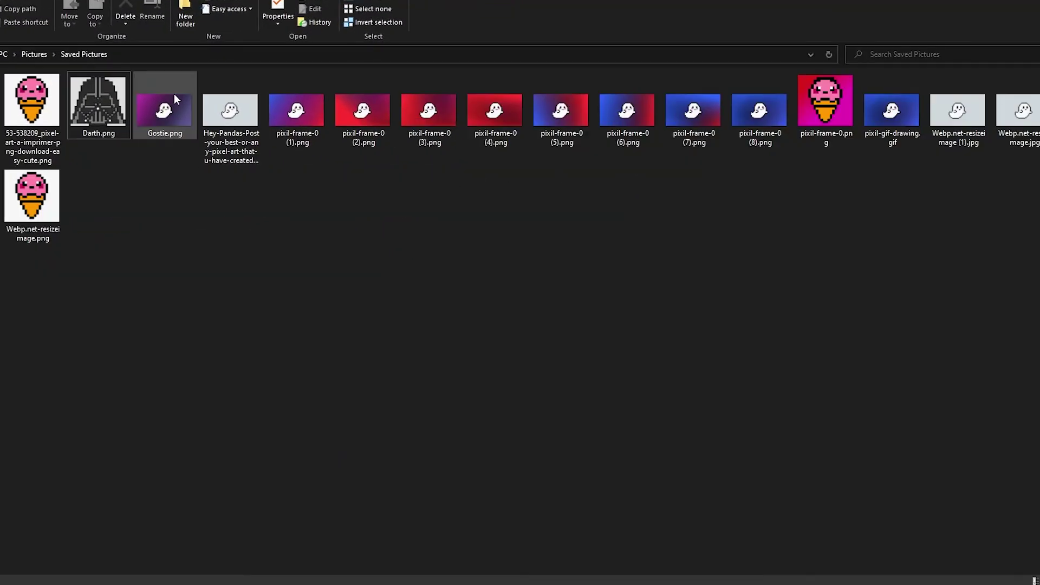
double_click(178, 112)
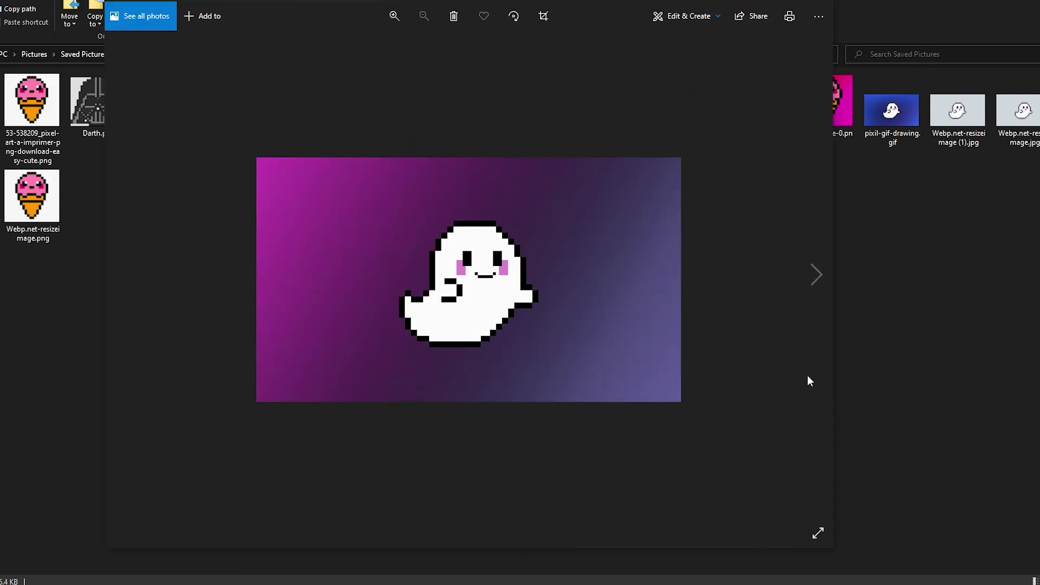
left_click(812, 278)
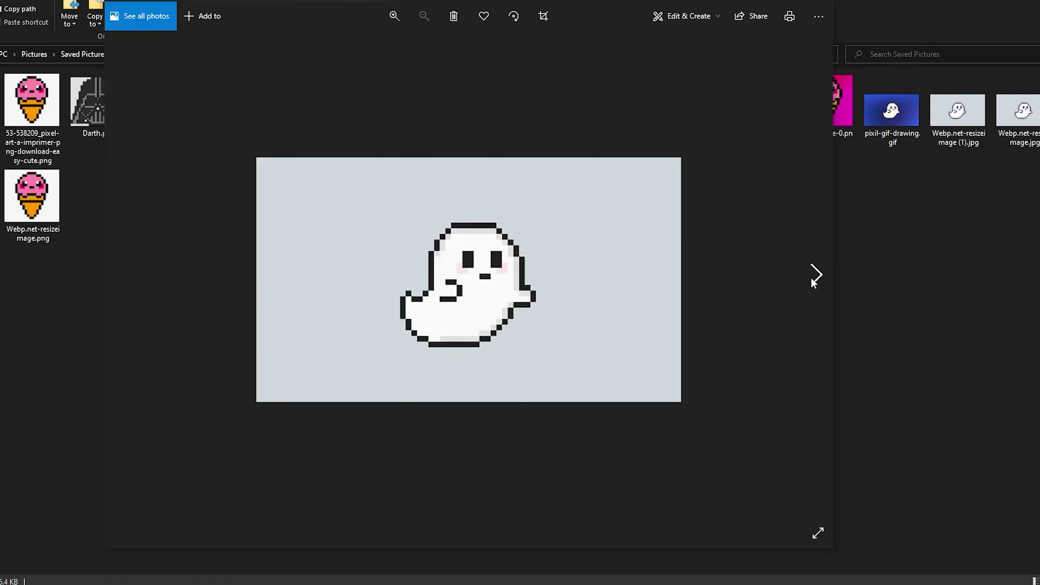
left_click(813, 275)
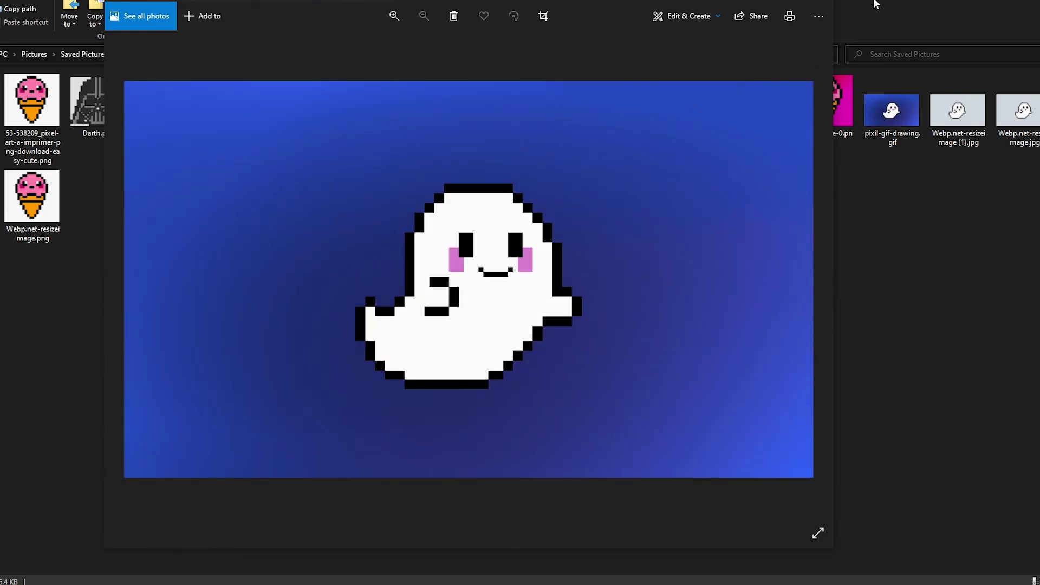
left_click(826, 2)
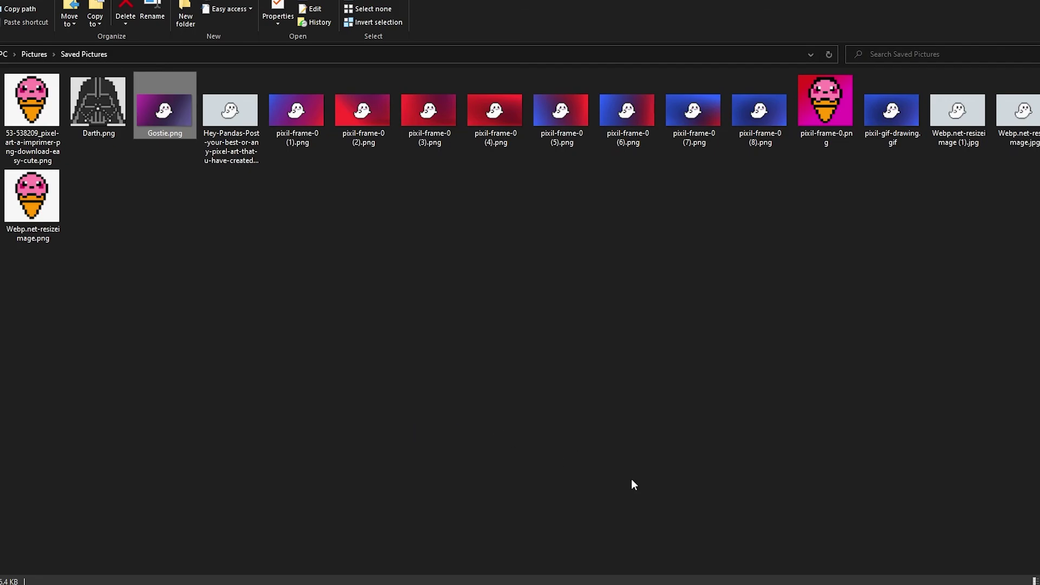
Step: Switch to the NFT marketplace in the browser and browse its listed items
left_click(726, 559)
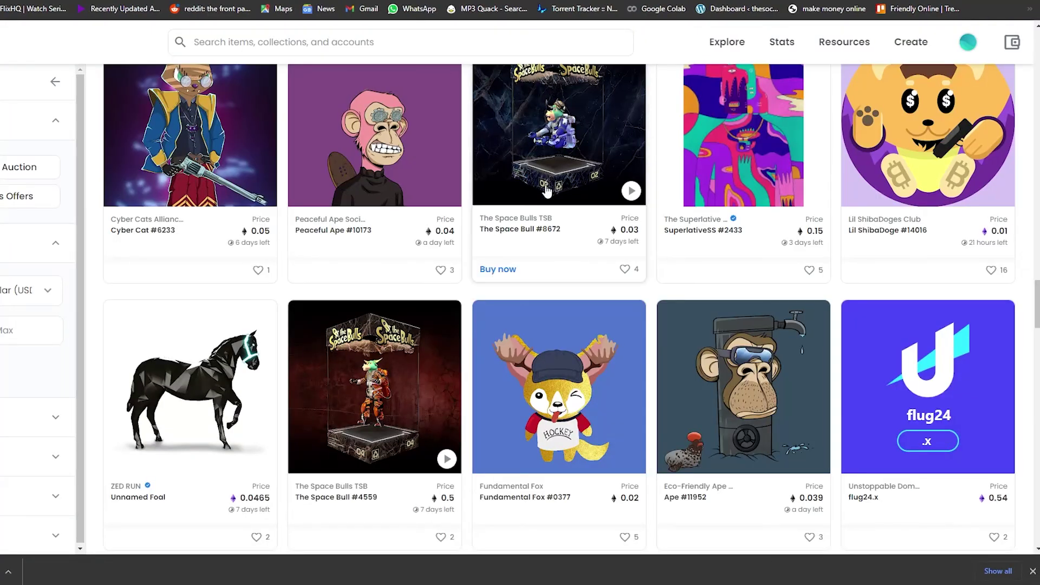
scroll(537, 170, "up", 8)
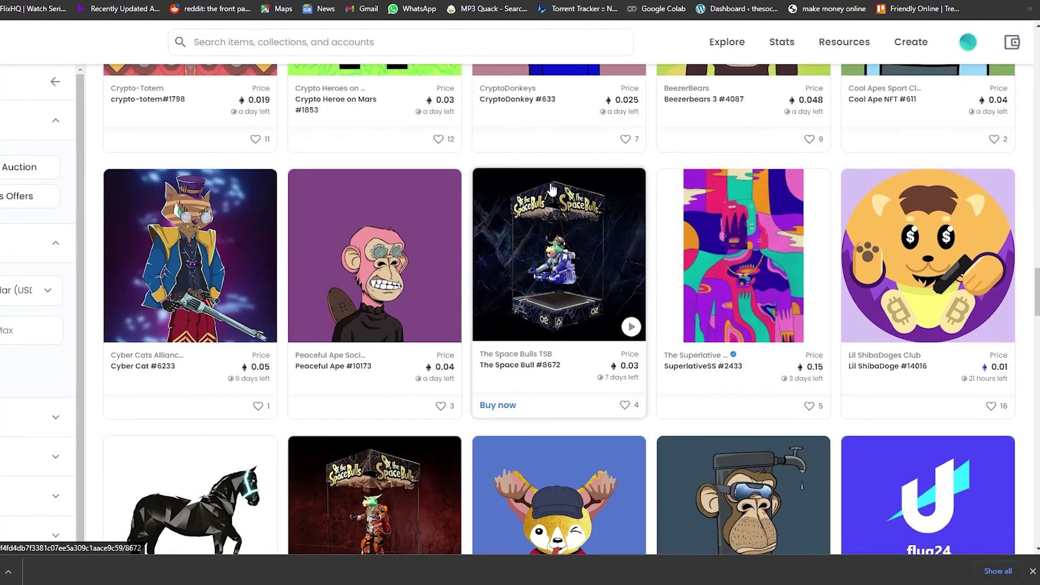
scroll(537, 170, "up", 10)
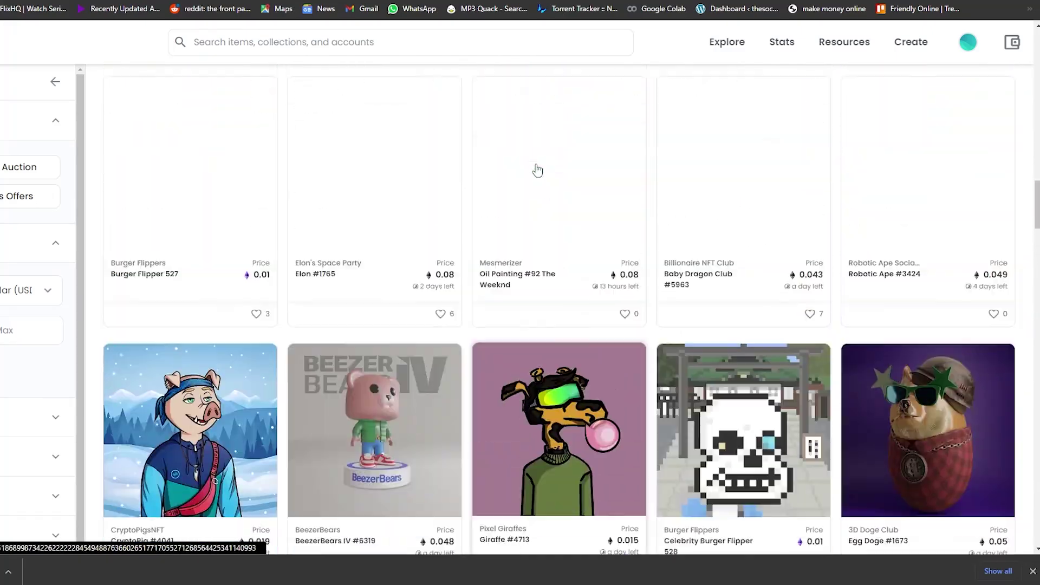